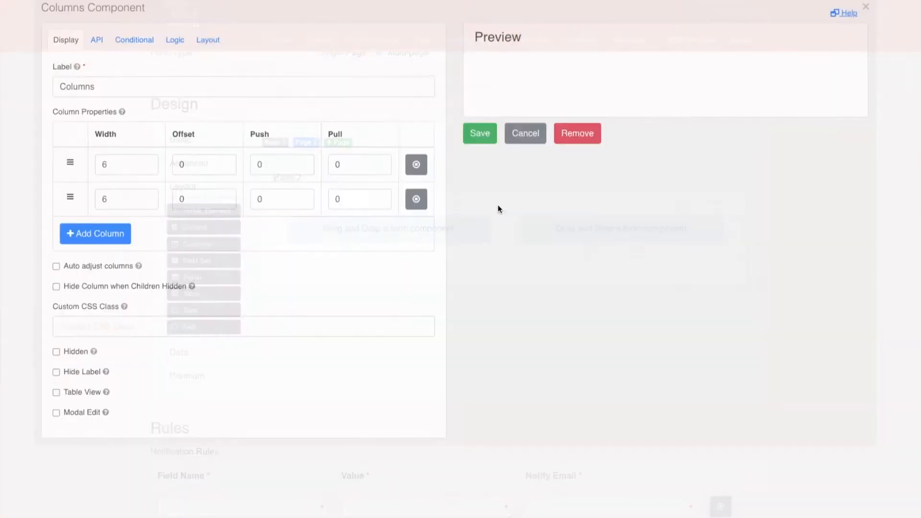
# Set the first column's width to 12, add nine more columns with width 6, and save the Columns component.
pyautogui.doubleClick(142, 163)
pyautogui.write('12')
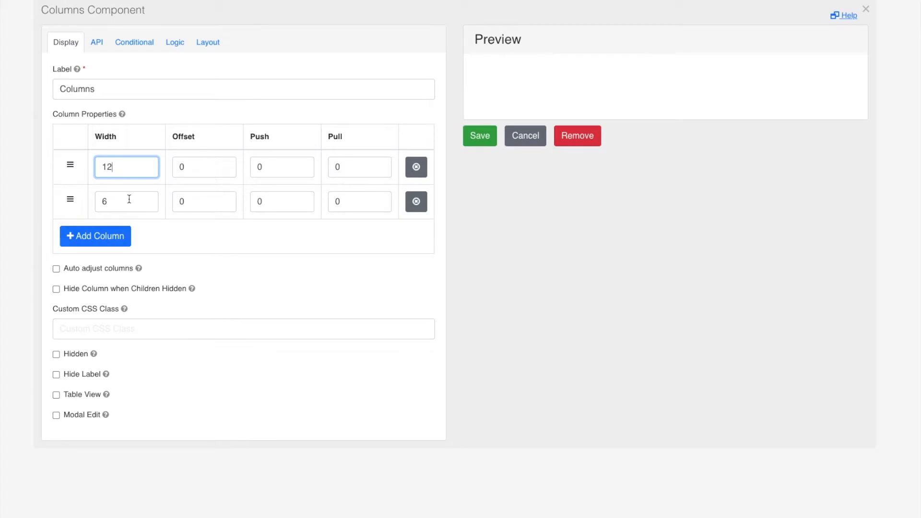
pyautogui.click(114, 234)
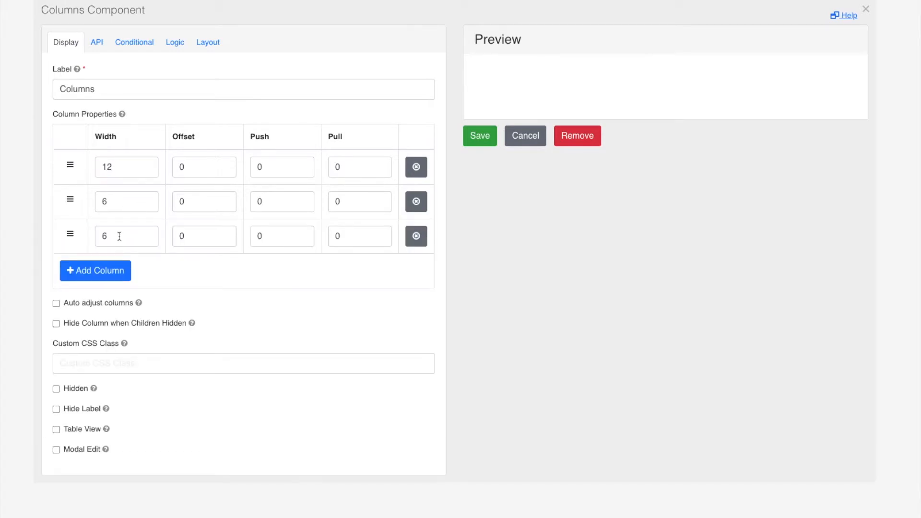
pyautogui.click(110, 271)
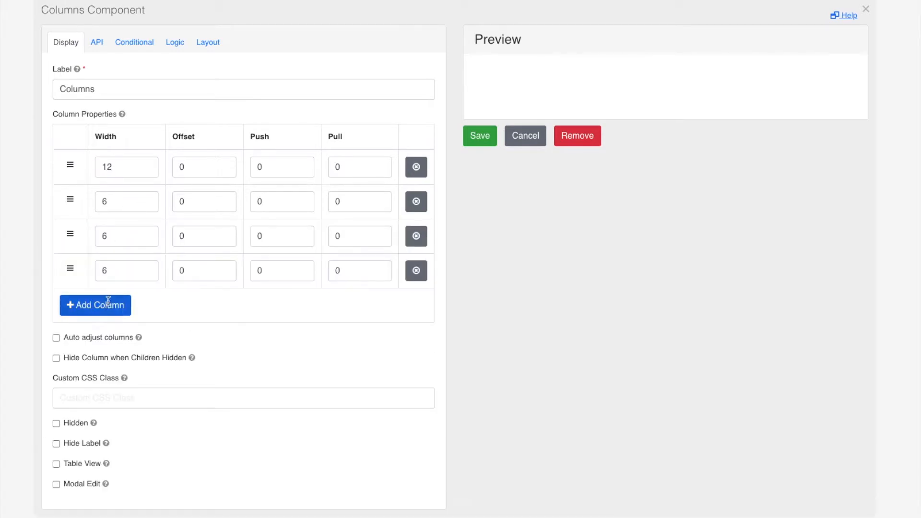
pyautogui.click(109, 305)
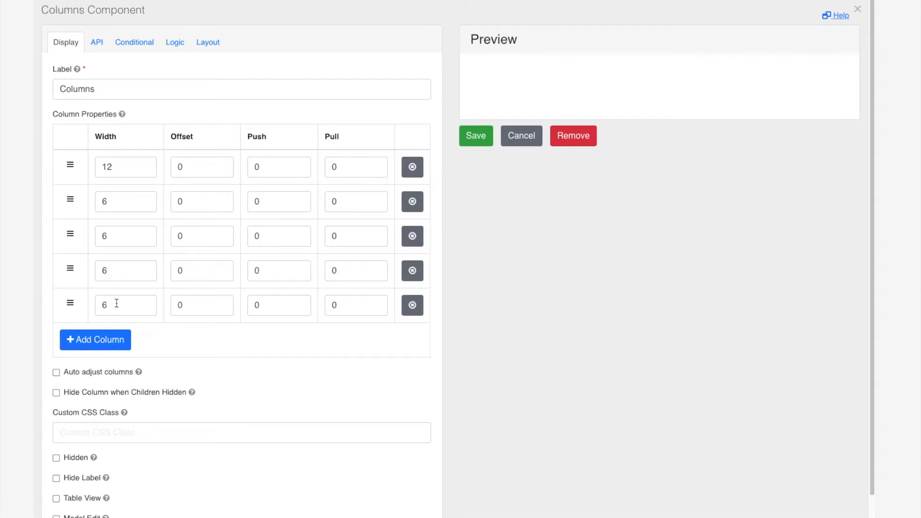
pyautogui.click(101, 346)
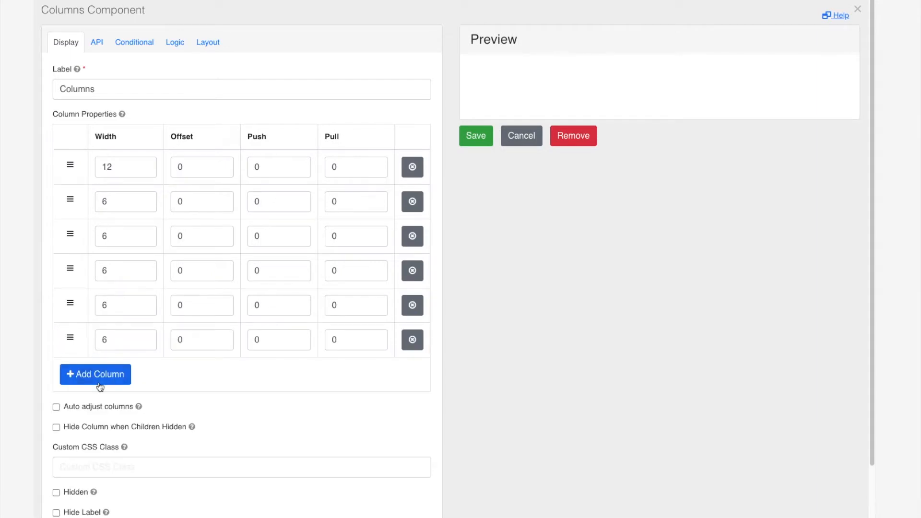
pyautogui.click(101, 380)
pyautogui.click(102, 409)
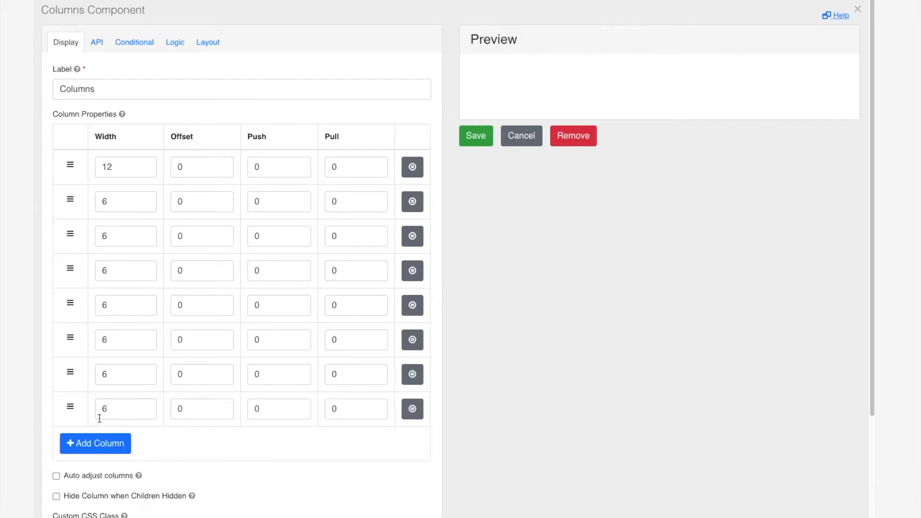
pyautogui.click(102, 443)
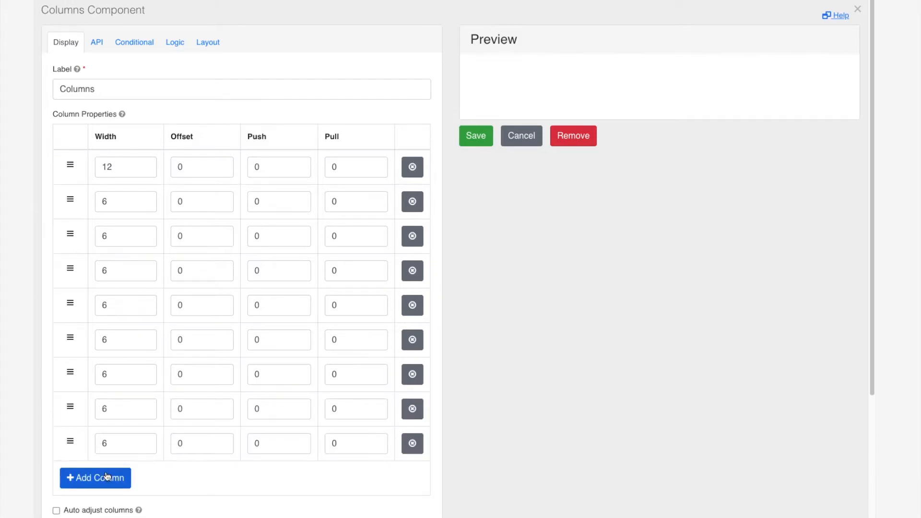
pyautogui.click(107, 477)
pyautogui.scroll(-2, 122, 448)
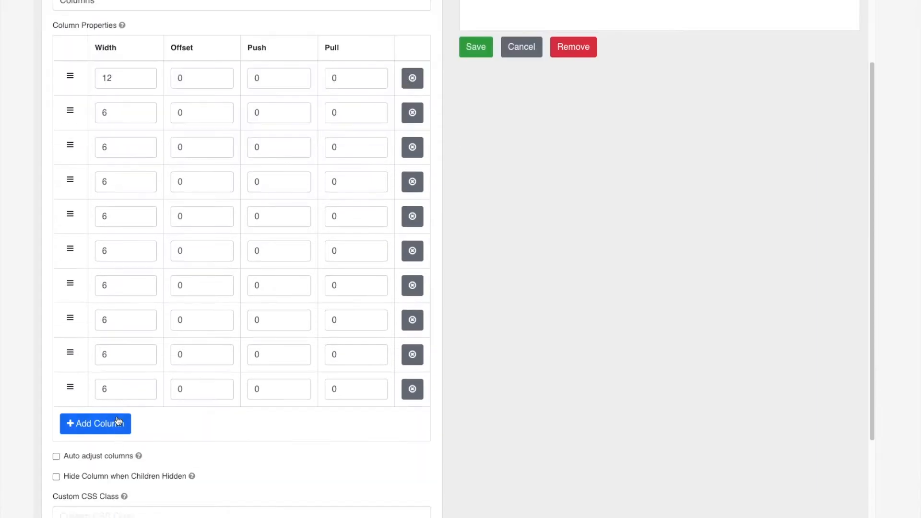
pyautogui.click(118, 422)
pyautogui.scroll(-3, 161, 378)
pyautogui.scroll(5, 478, 140)
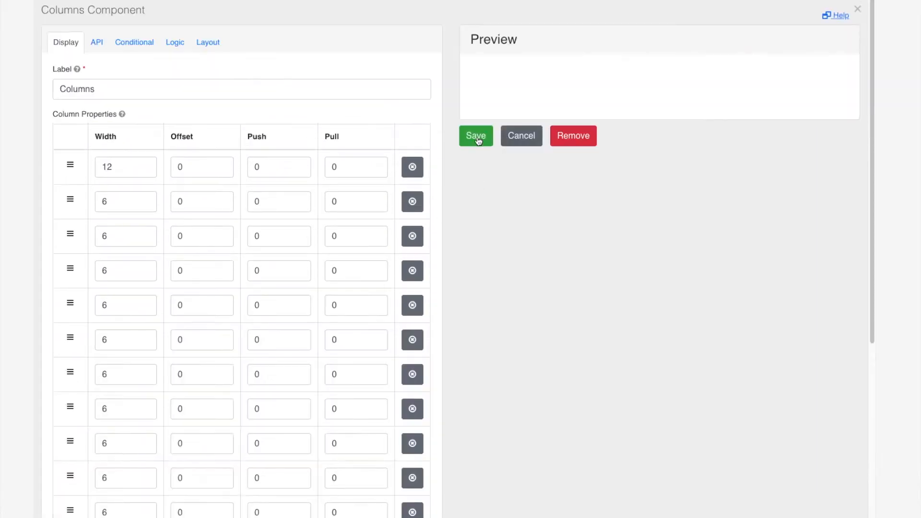
pyautogui.click(476, 138)
# Add a Content component to the full-width column with the Heading 1 text "Patient Information" and save it.
pyautogui.moveTo(219, 227); pyautogui.dragTo(518, 238)
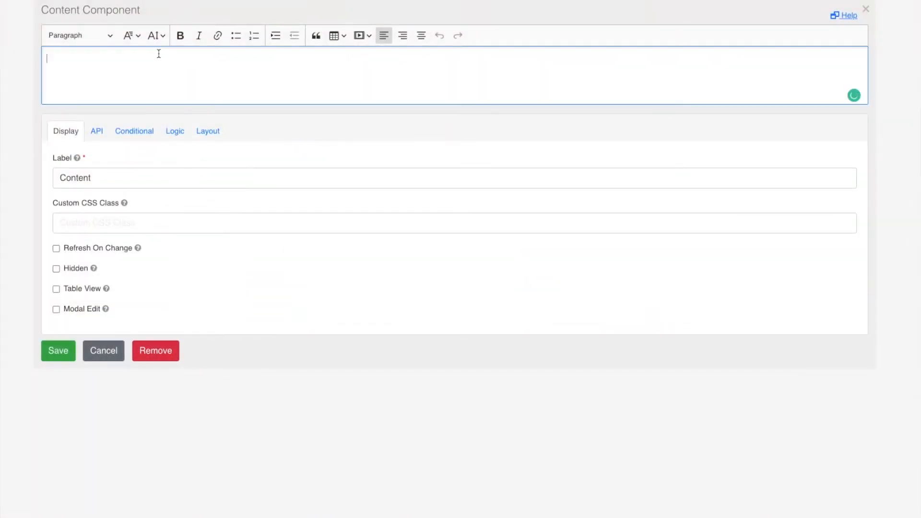
pyautogui.click(55, 30)
pyautogui.click(76, 70)
pyautogui.write('Patient Information')
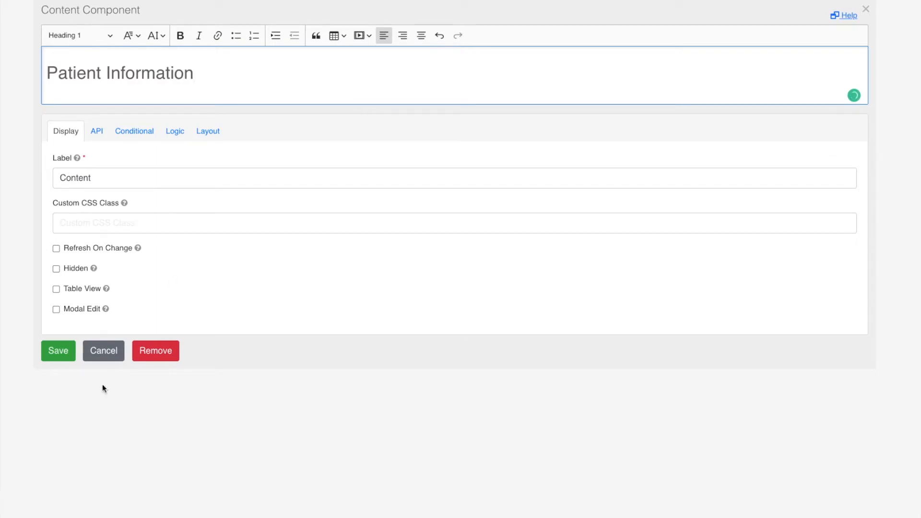
pyautogui.click(57, 350)
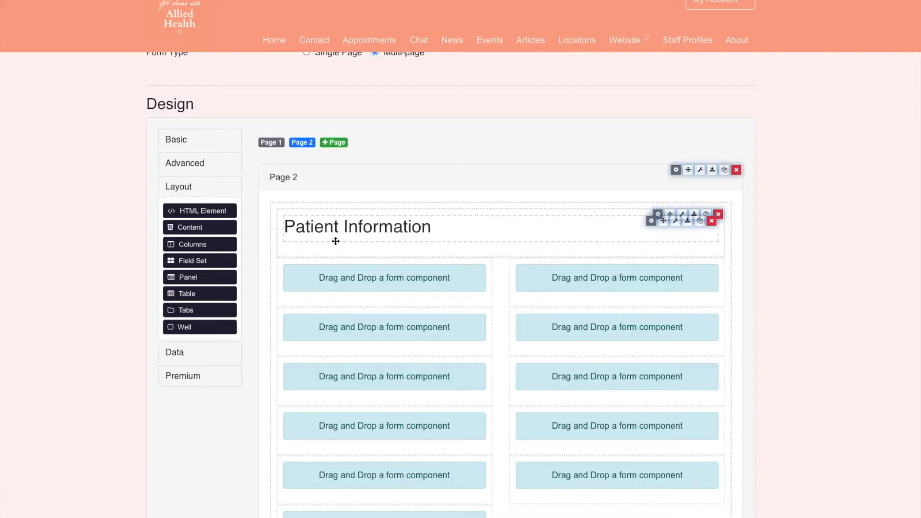
# Add a required Text Field labelled "First Name" in the first half-width column below the heading.
pyautogui.click(189, 141)
pyautogui.moveTo(181, 163); pyautogui.dragTo(387, 283)
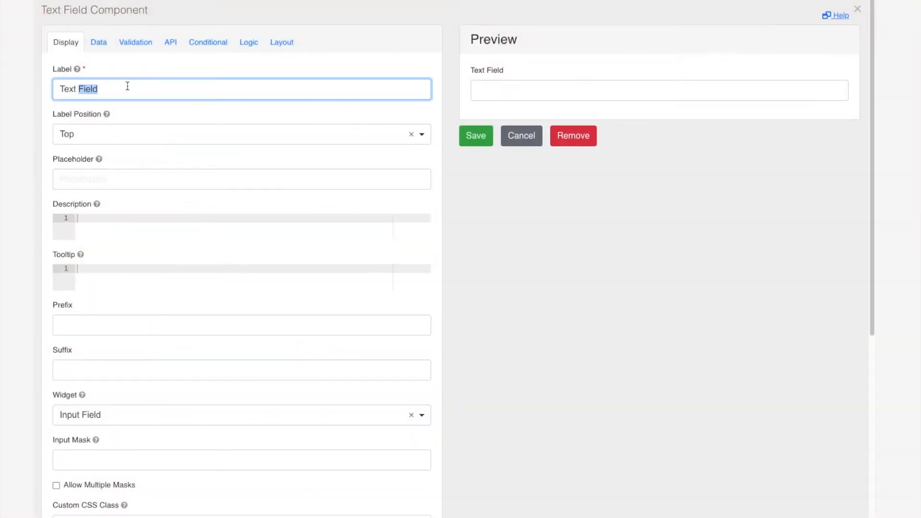
pyautogui.write('First Name')
pyautogui.click(102, 42)
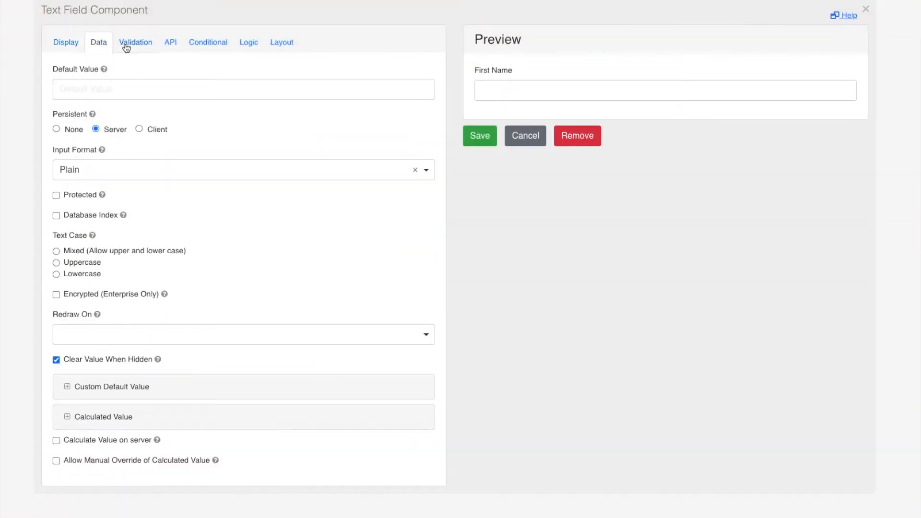
pyautogui.click(130, 43)
pyautogui.click(70, 116)
pyautogui.click(170, 43)
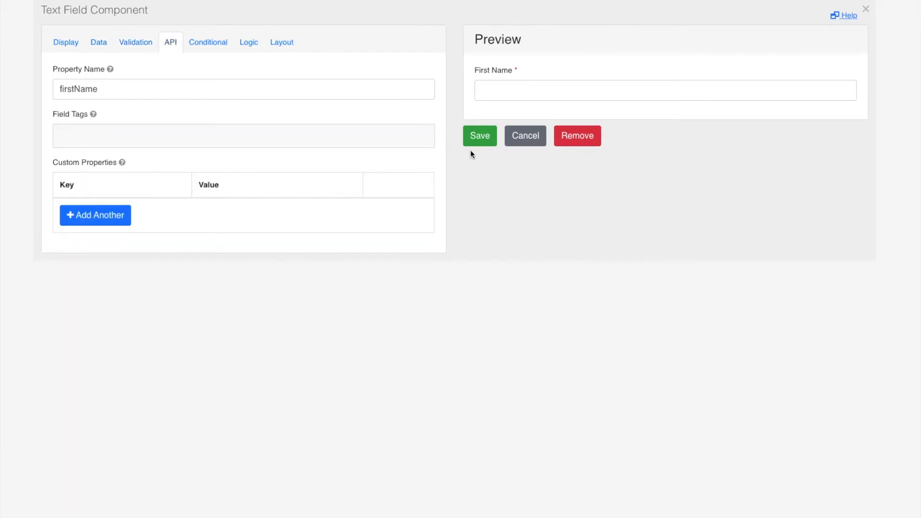
pyautogui.click(480, 136)
# Add a required Text Field labelled "Last Name" in the column beside First Name.
pyautogui.moveTo(201, 164); pyautogui.dragTo(619, 295)
pyautogui.write('last')
pyautogui.press('BackSpace')
pyautogui.press('BackSpace')
pyautogui.press('BackSpace')
pyautogui.write('Last Name')
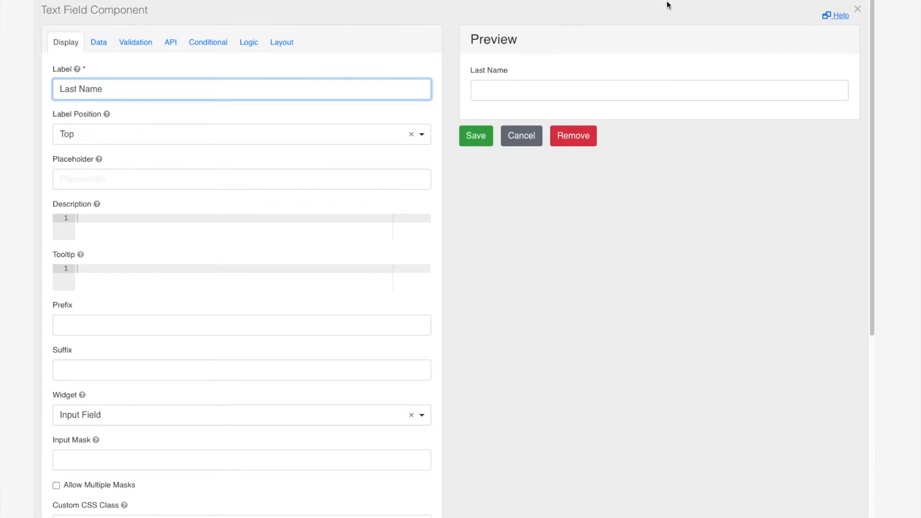
pyautogui.click(154, 46)
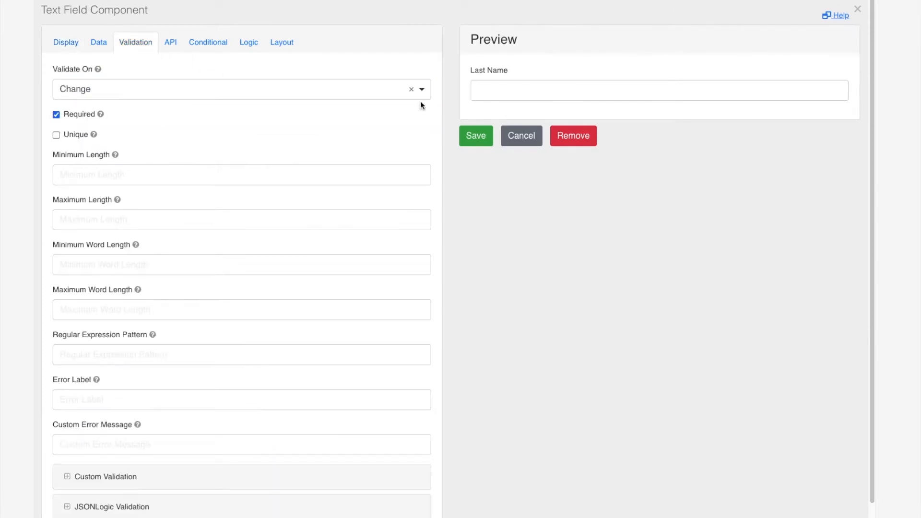
pyautogui.click(474, 140)
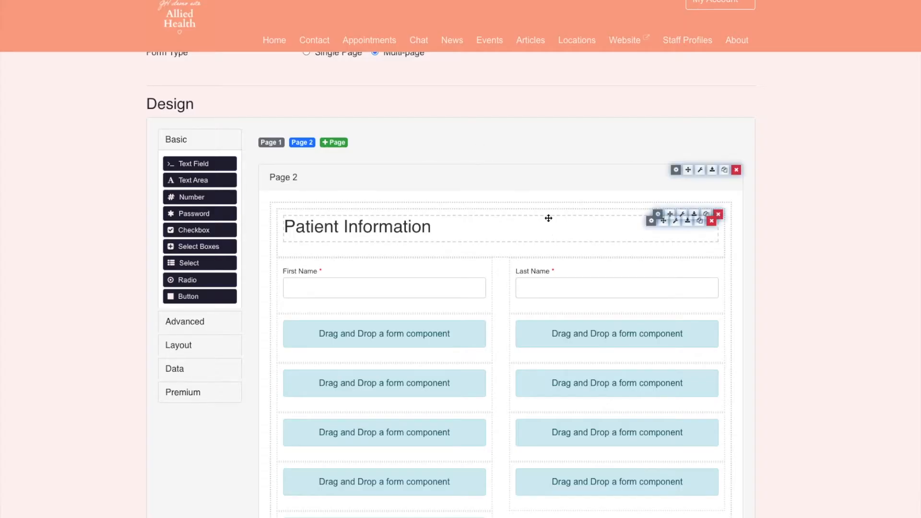
# Place a Number component in the column below First Name and label it "Medicare number".
pyautogui.moveTo(181, 166); pyautogui.dragTo(390, 341)
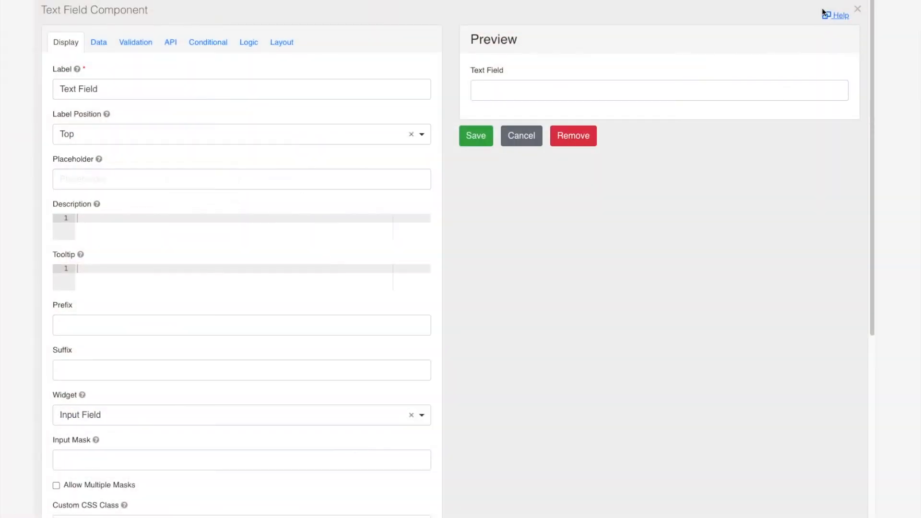
pyautogui.click(857, 9)
pyautogui.moveTo(218, 198); pyautogui.dragTo(438, 333)
pyautogui.click(156, 91)
pyautogui.doubleClick(157, 91)
pyautogui.write('Medicare numer')
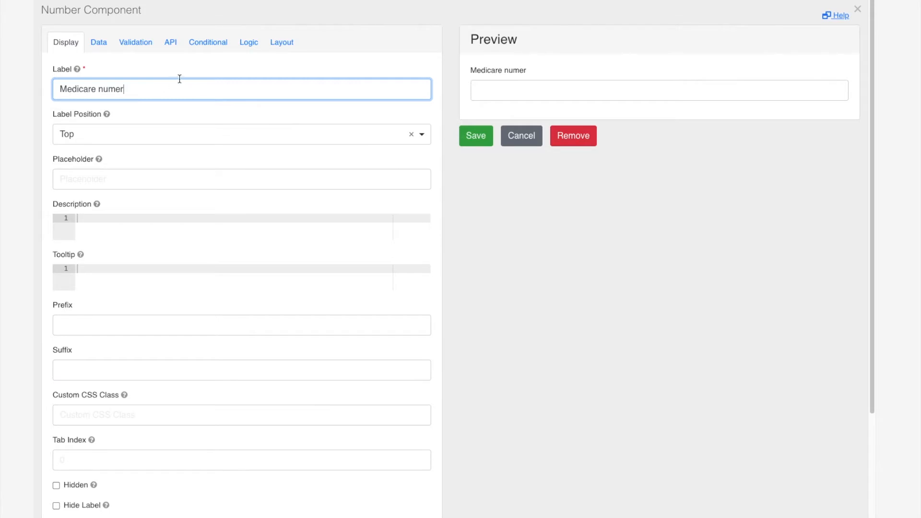
pyautogui.press('BackSpace')
pyautogui.write('ber')
# Make the Medicare number field required and save the component.
pyautogui.click(106, 39)
pyautogui.click(137, 44)
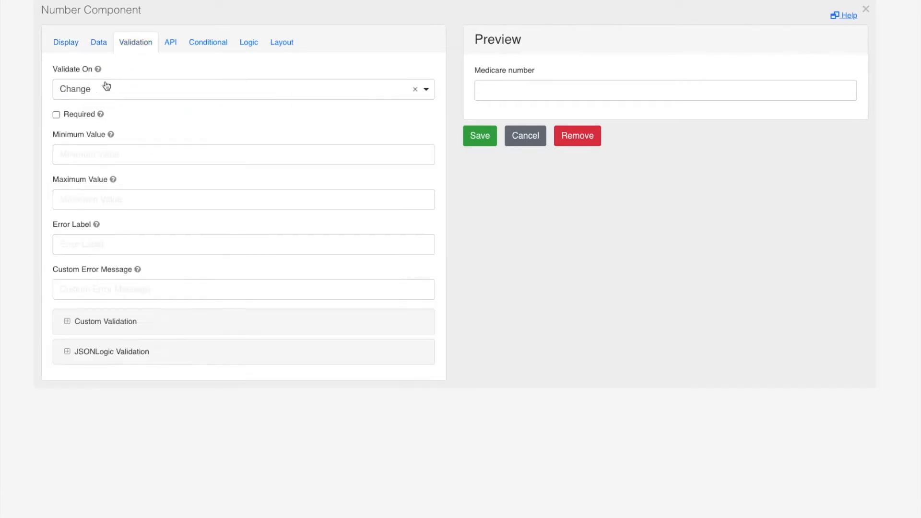
pyautogui.click(80, 115)
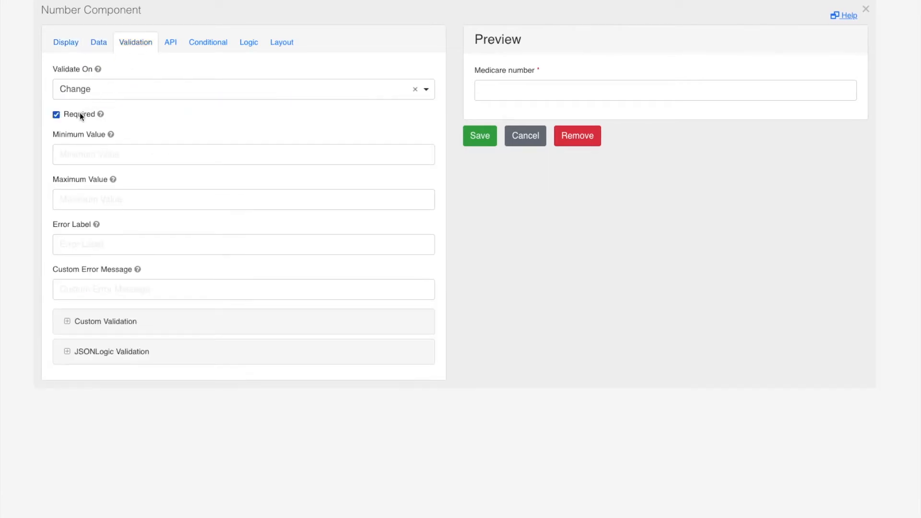
pyautogui.click(181, 47)
pyautogui.click(487, 142)
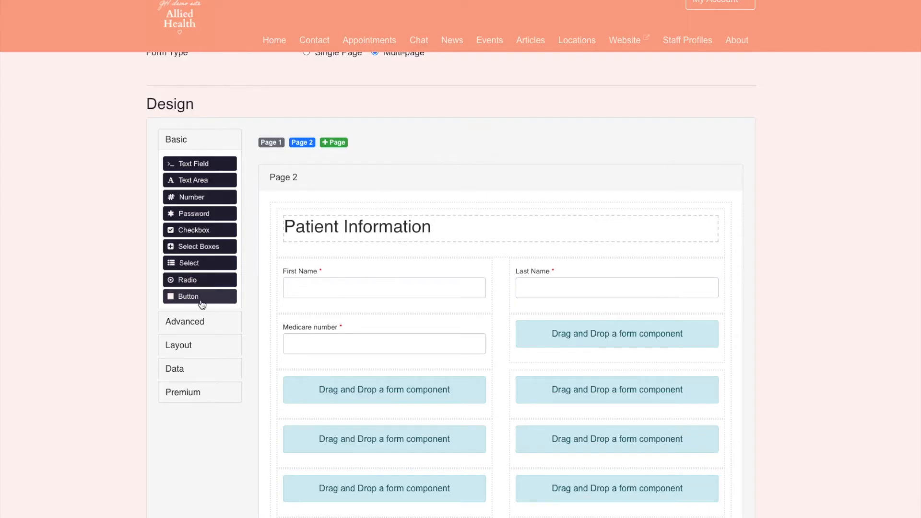
# Place a Date / Time component in the column below Last Name and label it "Date of birth".
pyautogui.click(200, 320)
pyautogui.moveTo(200, 269); pyautogui.dragTo(606, 343)
pyautogui.click(181, 95)
pyautogui.hotkey('ctrl', 'shift', 'Left')
pyautogui.hotkey('ctrl', 'shift', 'Left')
pyautogui.hotkey('ctrl', 'shift', 'Left')
pyautogui.write('Date of birth')
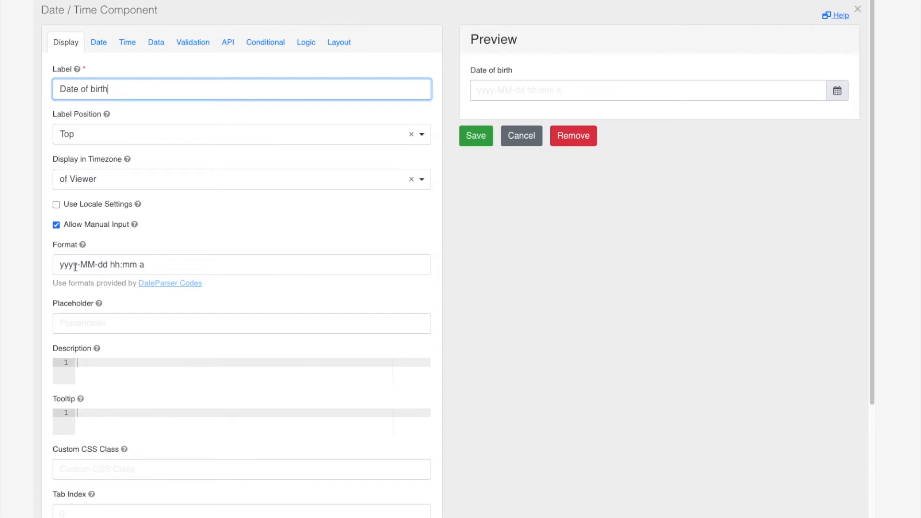
# Change the Date of birth field's display format to dd-MM-yyyy.
pyautogui.click(59, 265)
pyautogui.write('dd-MM-')
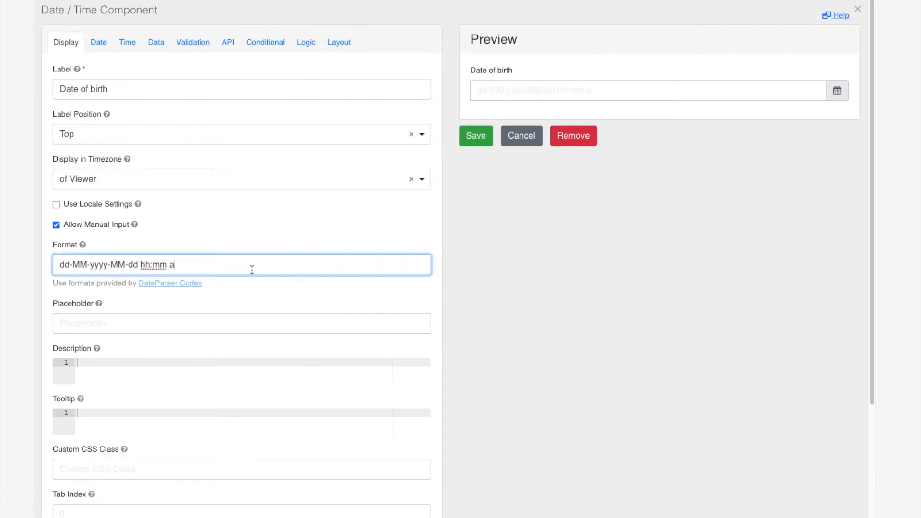
pyautogui.moveTo(259, 269); pyautogui.dragTo(109, 266)
pyautogui.press('BackSpace')
# Set the maximum selectable date of the Date of birth field to moment().
pyautogui.click(102, 43)
pyautogui.click(95, 150)
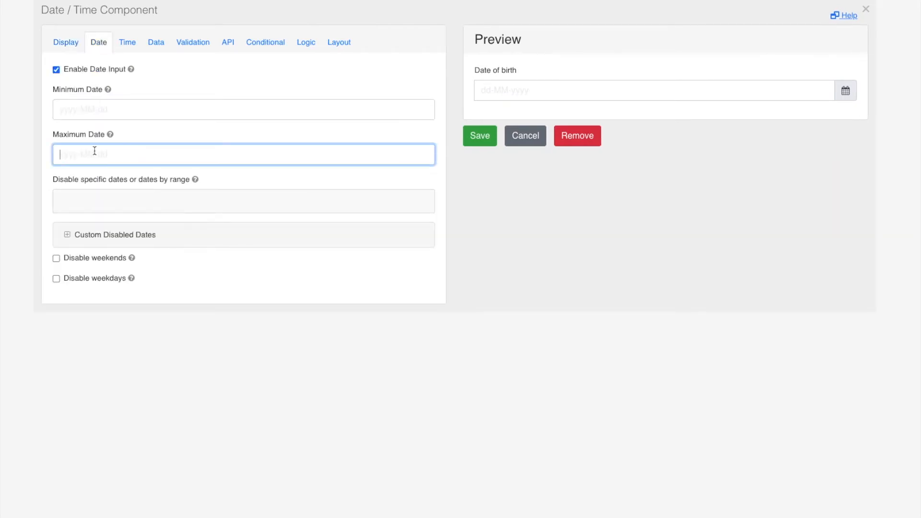
pyautogui.write('moment90')
pyautogui.moveTo(112, 134)
pyautogui.press('BackSpace')
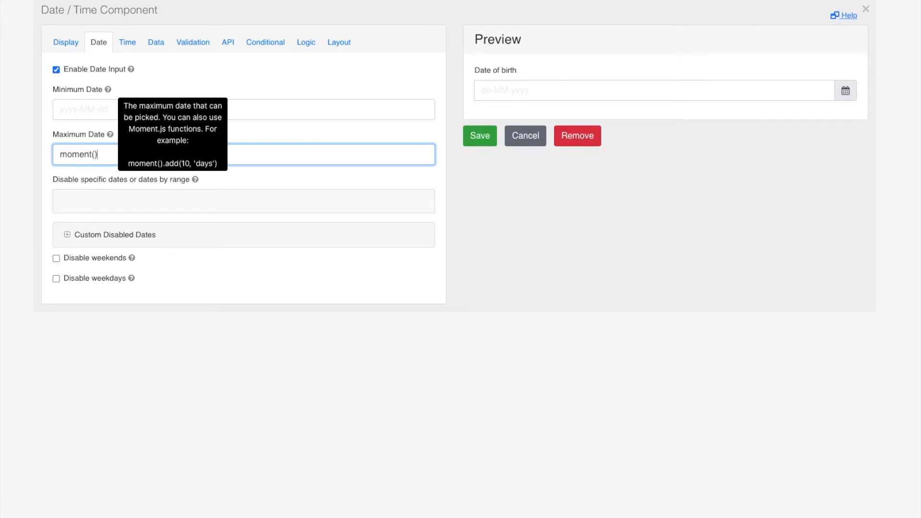
# Turn off time input for the Date of birth field, make it required, and save the component.
pyautogui.click(127, 42)
pyautogui.click(108, 70)
pyautogui.click(157, 43)
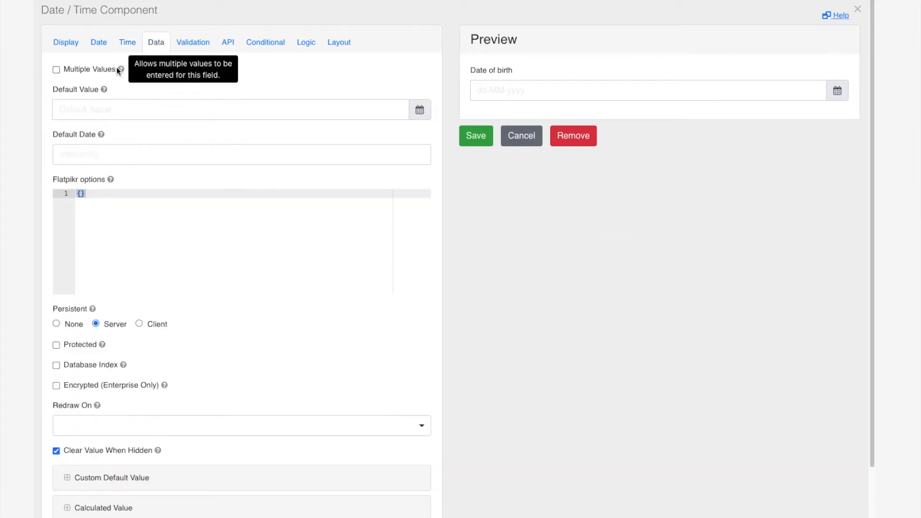
pyautogui.click(192, 42)
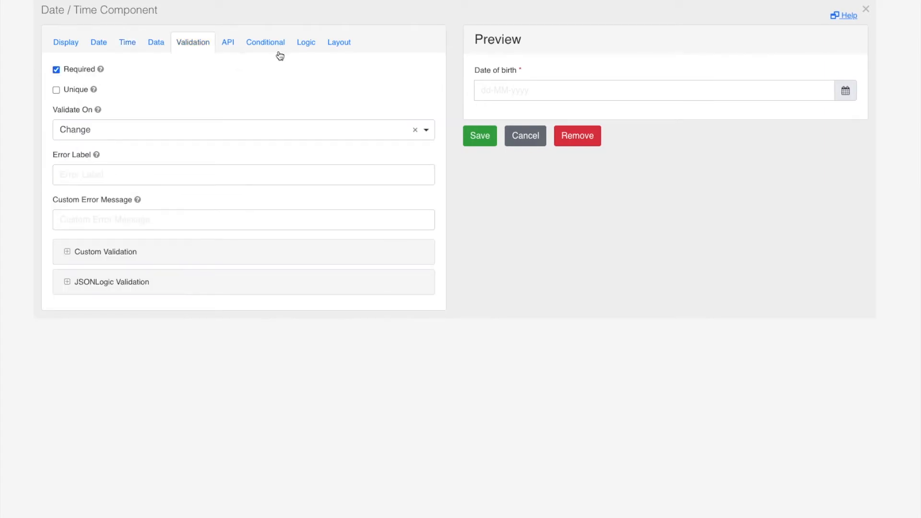
pyautogui.click(480, 136)
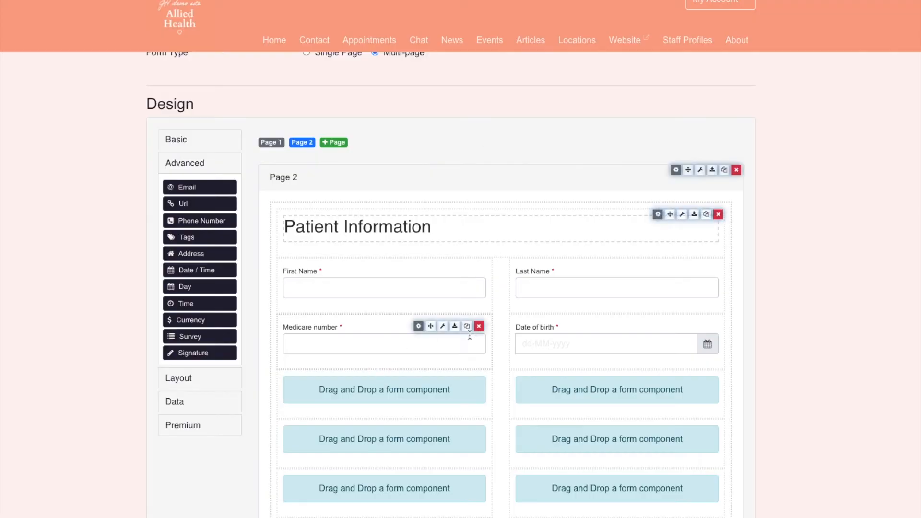
# Add a required Text Field labelled "Street Address" in the column below Medicare number.
pyautogui.scroll(-2, 575, 341)
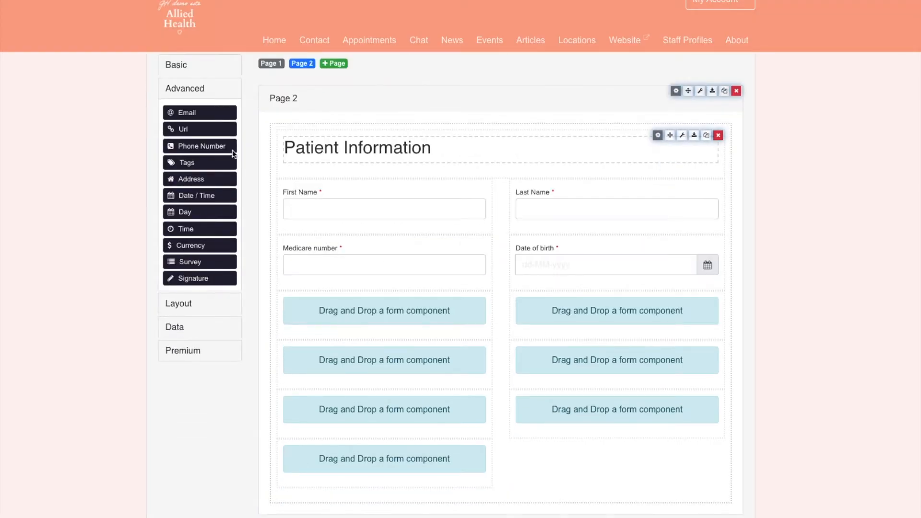
pyautogui.click(195, 72)
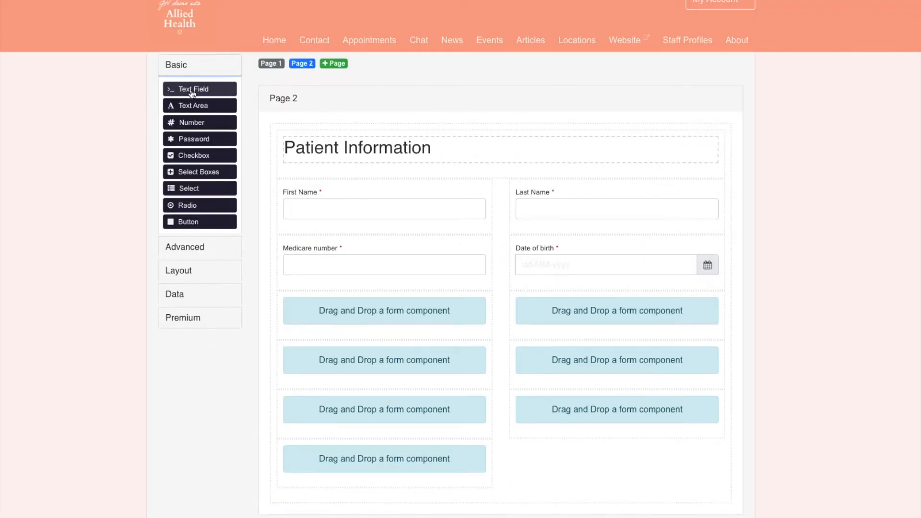
pyautogui.moveTo(192, 92); pyautogui.dragTo(431, 326)
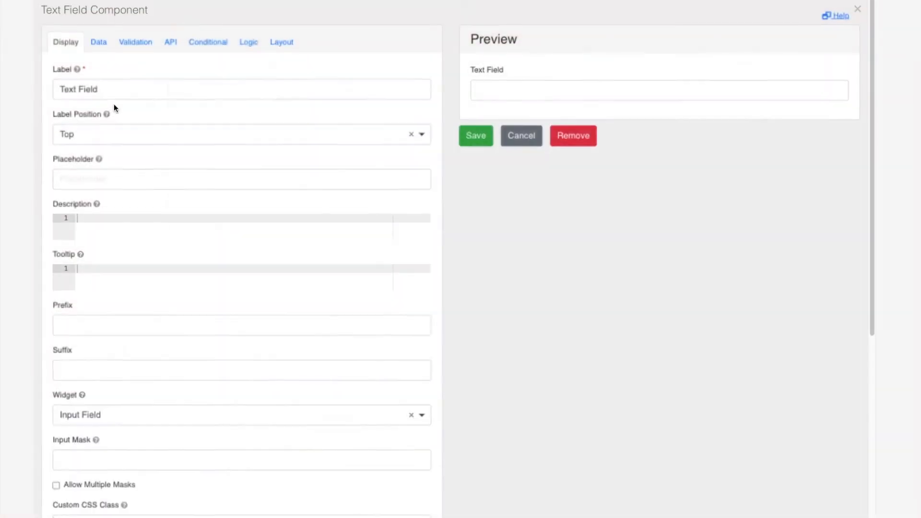
pyautogui.write('Street Address')
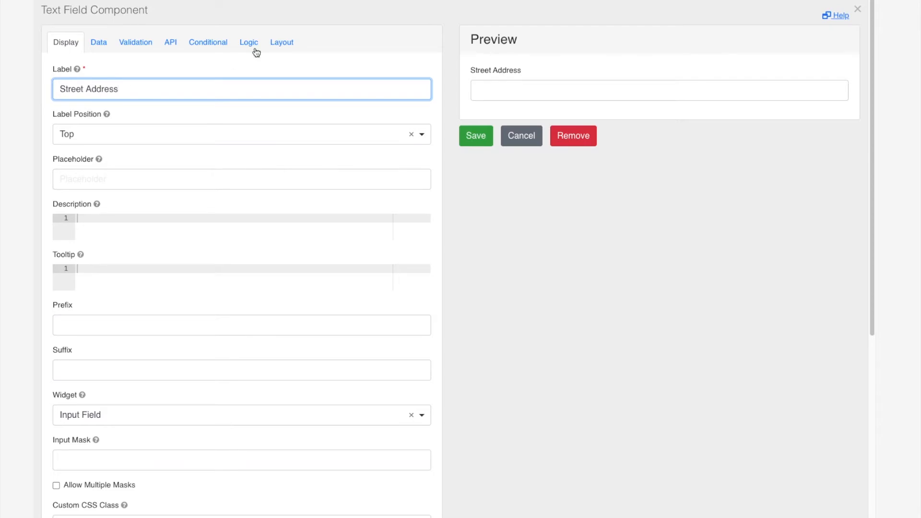
pyautogui.click(136, 42)
pyautogui.click(76, 114)
pyautogui.click(475, 139)
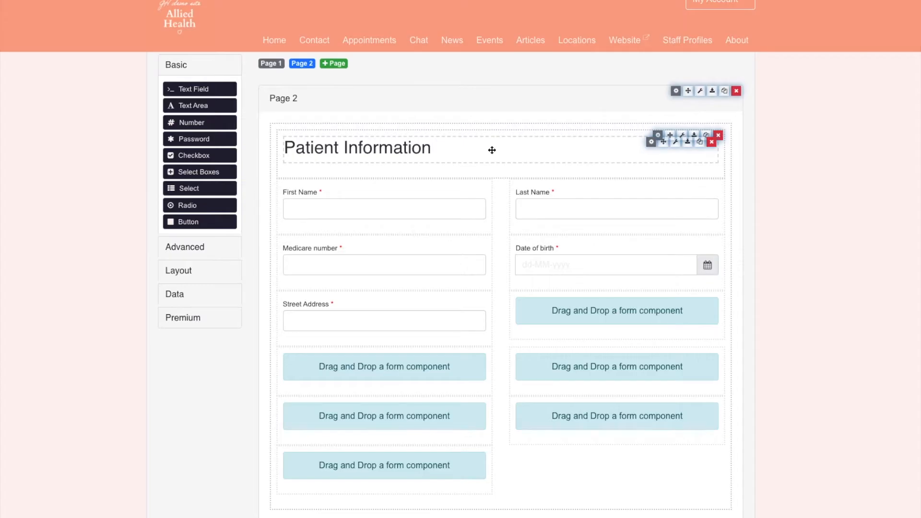
# Add a required Text Field labelled "Suburb" in the column below Date of birth.
pyautogui.moveTo(181, 91); pyautogui.dragTo(662, 326)
pyautogui.write('Suburb')
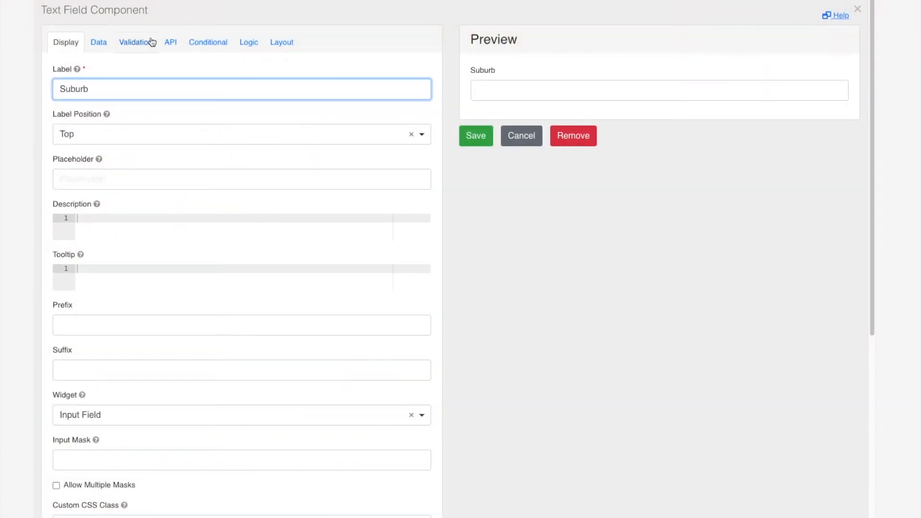
pyautogui.click(152, 42)
pyautogui.click(476, 136)
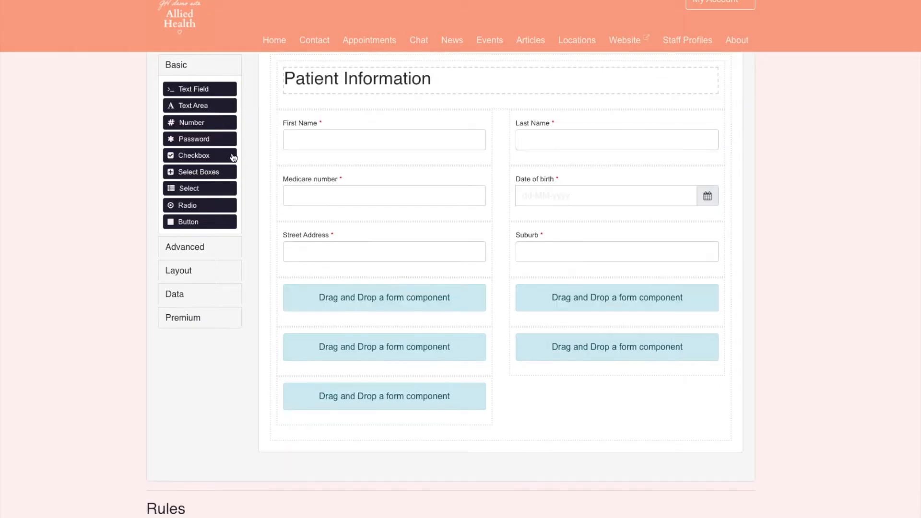
# Add a Select component labelled "State" in the column below Street Address.
pyautogui.moveTo(202, 188); pyautogui.dragTo(452, 309)
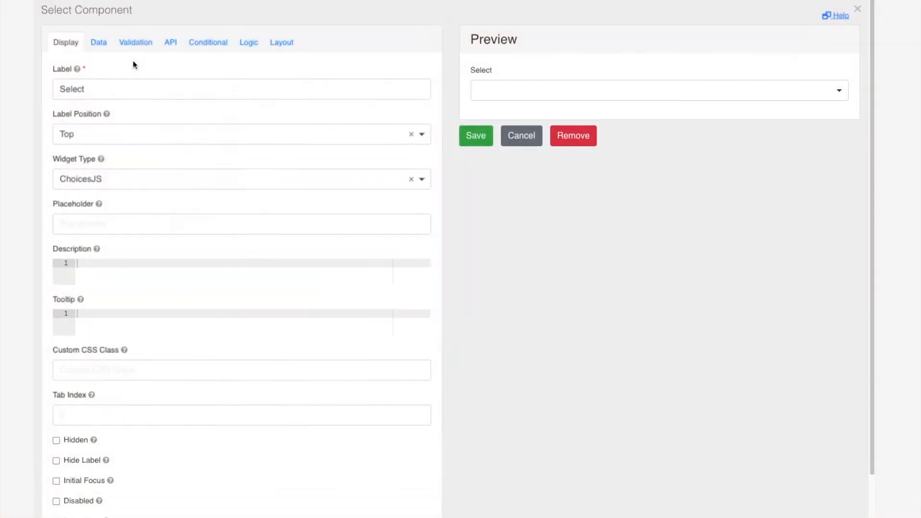
pyautogui.write('Sate')
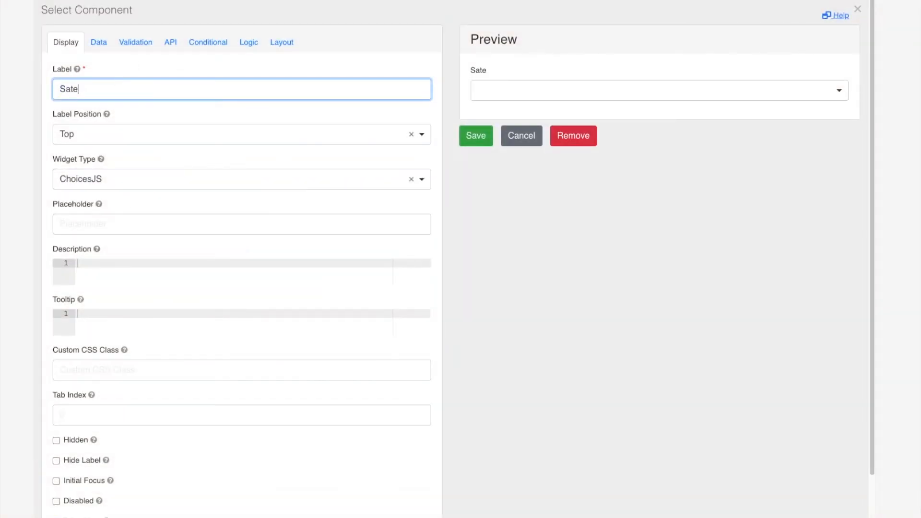
pyautogui.write('ate')
# Enter Victoria and South Australia as the first two data source options of the State dropdown.
pyautogui.click(99, 44)
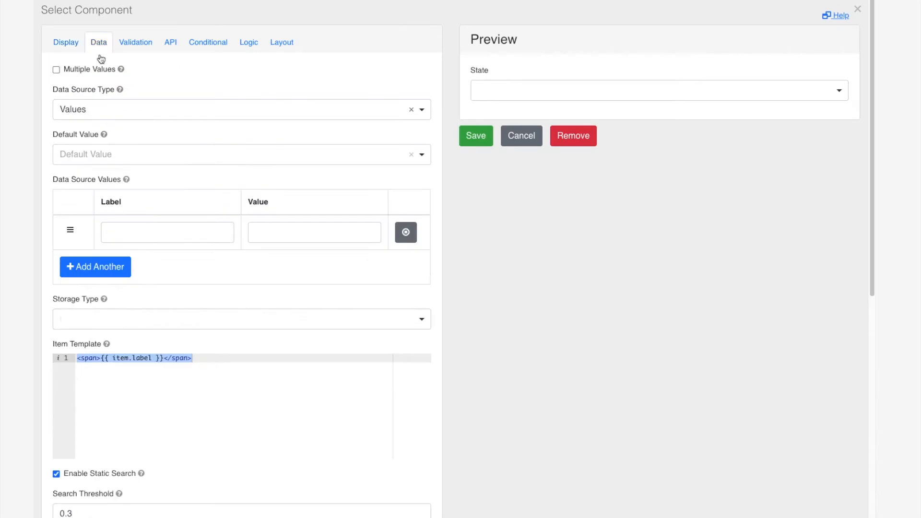
pyautogui.click(152, 232)
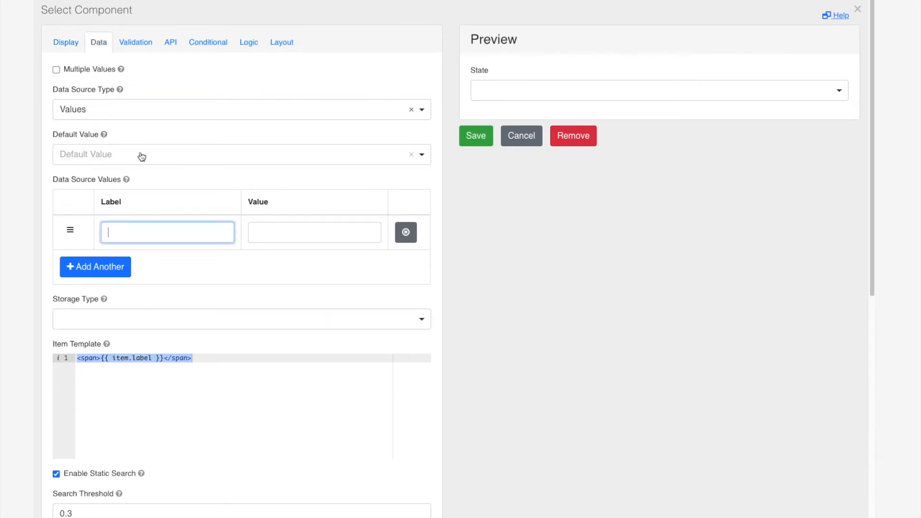
pyautogui.moveTo(104, 135)
pyautogui.write('Victoria')
pyautogui.click(95, 264)
pyautogui.click(117, 264)
pyautogui.write('Sou')
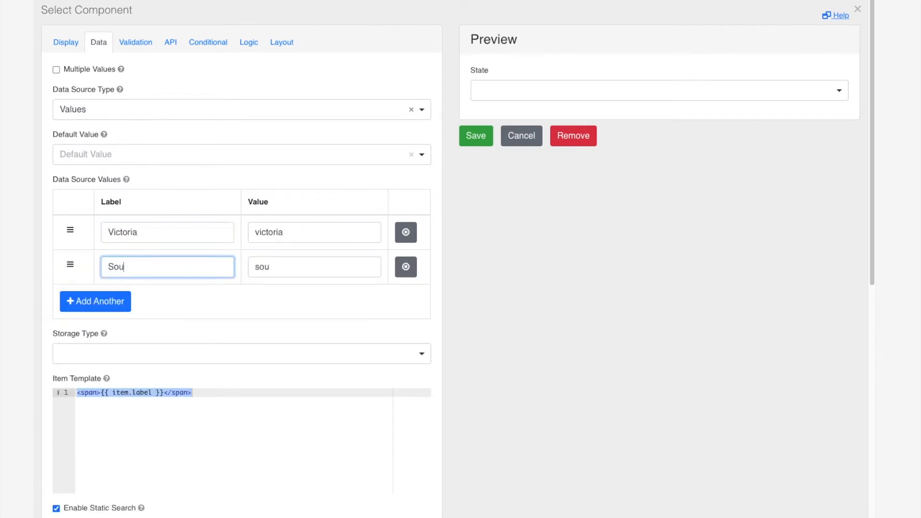
pyautogui.write('th Australias')
pyautogui.press('BackSpace')
pyautogui.press('BackSpace')
pyautogui.write('a')
# Add Western Australia and Queensland as further options of the State dropdown.
pyautogui.click(130, 307)
pyautogui.click(131, 295)
pyautogui.write('We')
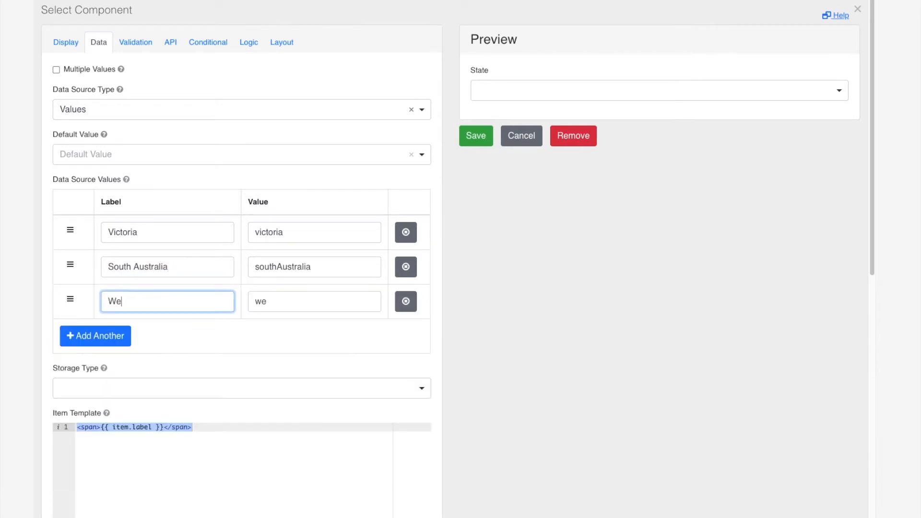
pyautogui.write('stern Australias')
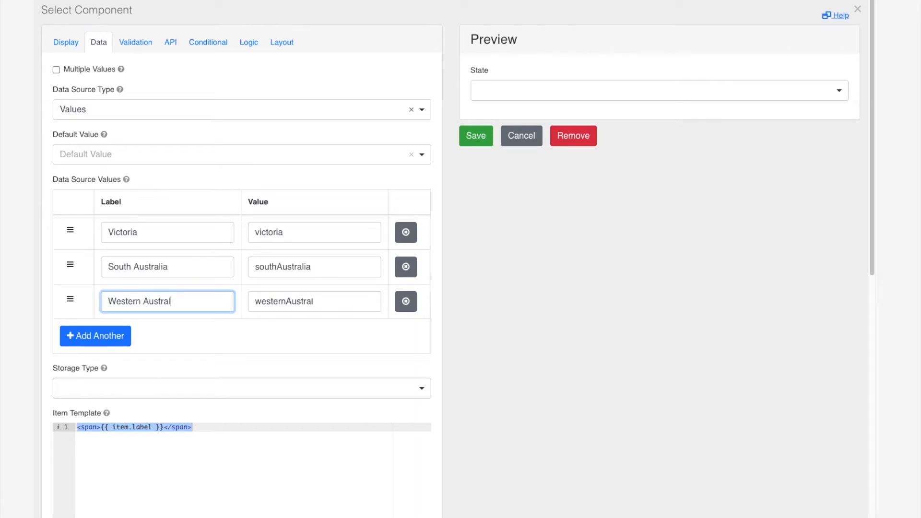
pyautogui.press('BackSpace')
pyautogui.press('BackSpace')
pyautogui.click(101, 338)
pyautogui.click(138, 335)
pyautogui.write('Quee')
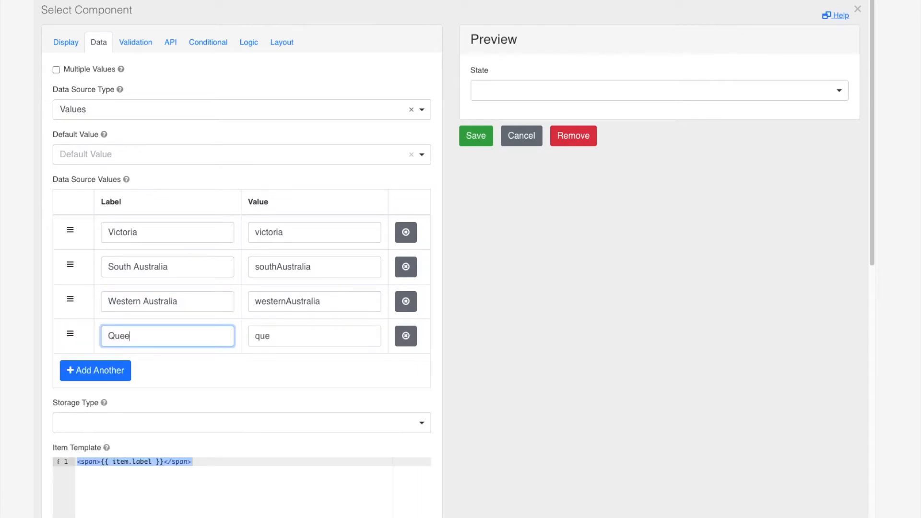
pyautogui.write('nsland')
# Add Northern Territory and New South Wales to the State dropdown's options.
pyautogui.click(124, 371)
pyautogui.click(129, 367)
pyautogui.write('Northern Territory')
pyautogui.click(107, 403)
pyautogui.click(110, 399)
pyautogui.write('New South Wales')
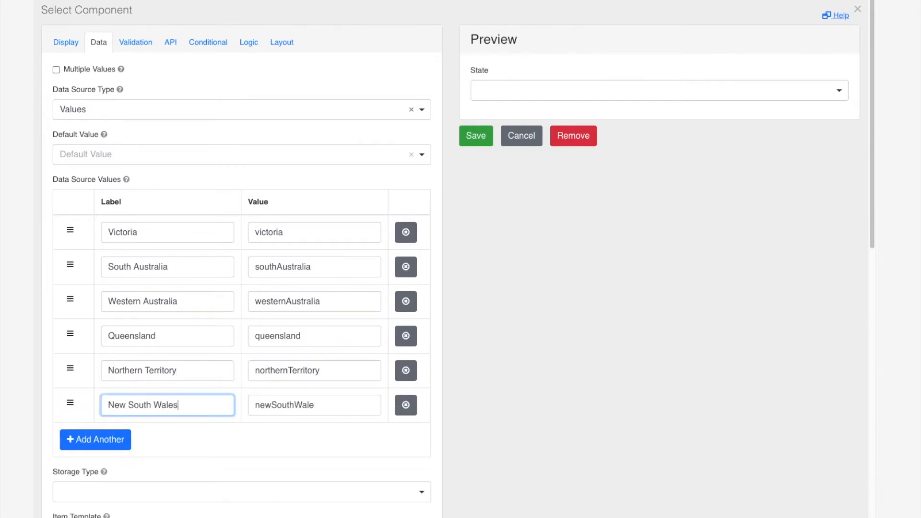
# Add Australian Capital Territory and Tasmania to the State dropdown's options.
pyautogui.click(76, 447)
pyautogui.click(123, 436)
pyautogui.write('Australian Capital Territoryu')
pyautogui.click(112, 471)
pyautogui.click(123, 470)
pyautogui.write('Tasmania')
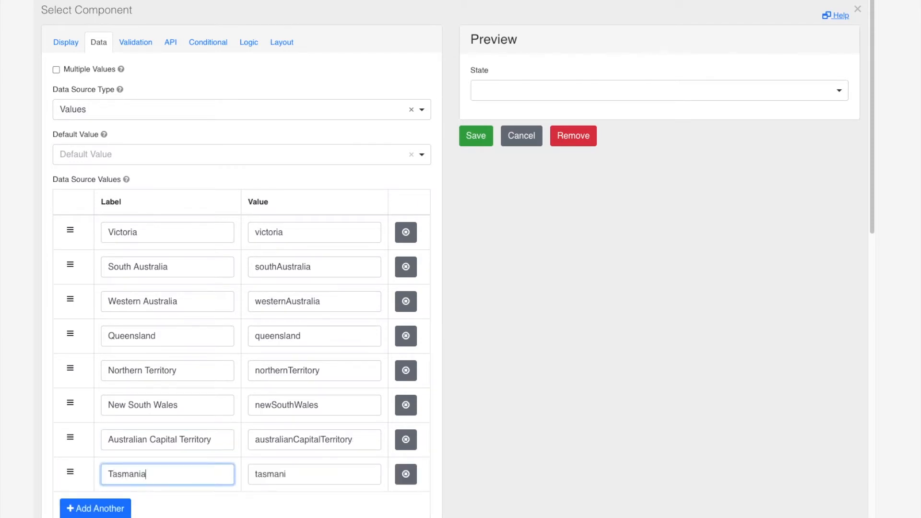
# Move Australian Capital Territory to the start of the option list and set its value to ACT.
pyautogui.moveTo(69, 442); pyautogui.dragTo(77, 229)
pyautogui.click(294, 232)
pyautogui.hotkey('ctrl', 'a')
pyautogui.write('A')
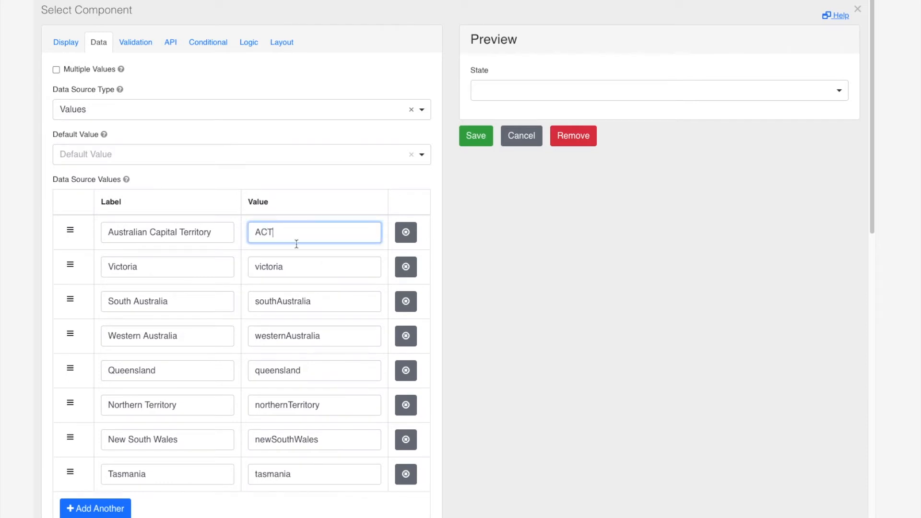
# Set Victoria's value to vic and move Victoria and Western Australia, in that order, to the end of the option list.
pyautogui.doubleClick(298, 261)
pyautogui.write('vicx')
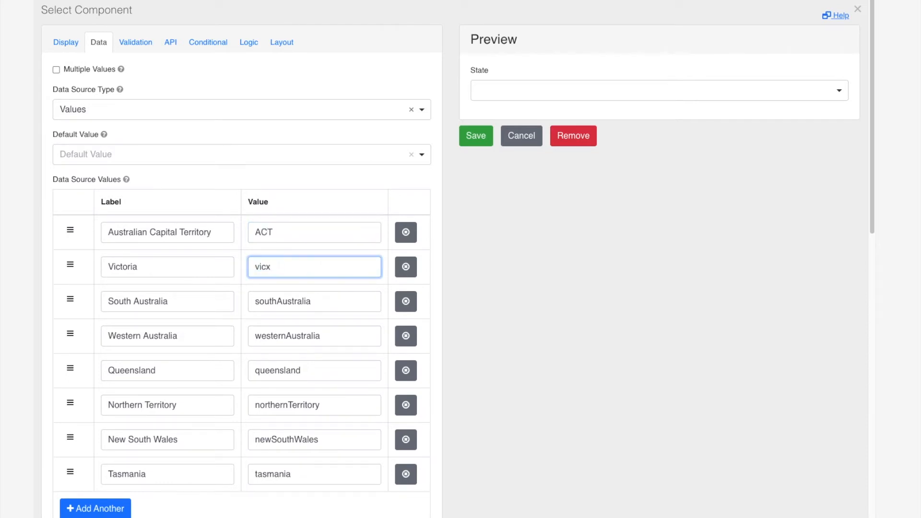
pyautogui.moveTo(70, 266); pyautogui.dragTo(105, 447)
pyautogui.moveTo(76, 305); pyautogui.dragTo(114, 464)
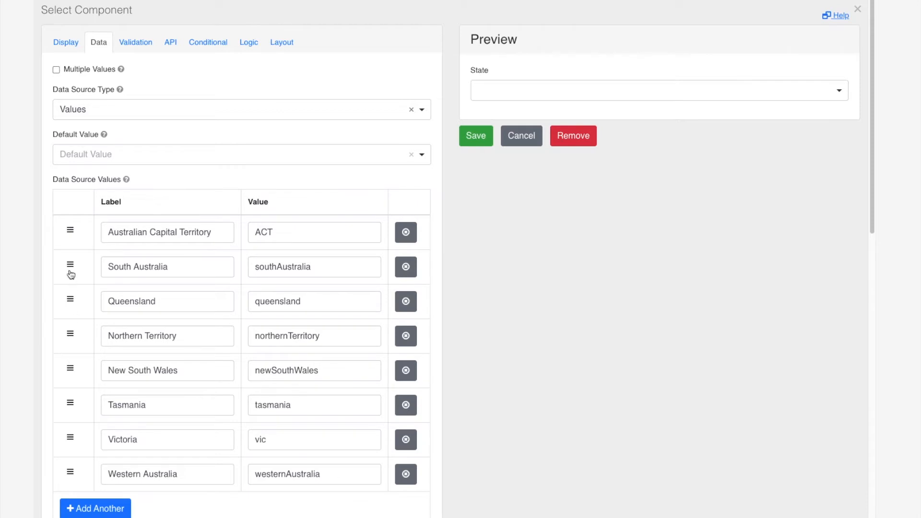
# Reorder the middle options alphabetically so New South Wales, Northern Territory, Queensland and South Australia come before Tasmania.
pyautogui.moveTo(71, 273); pyautogui.dragTo(88, 387)
pyautogui.moveTo(87, 387); pyautogui.dragTo(92, 375)
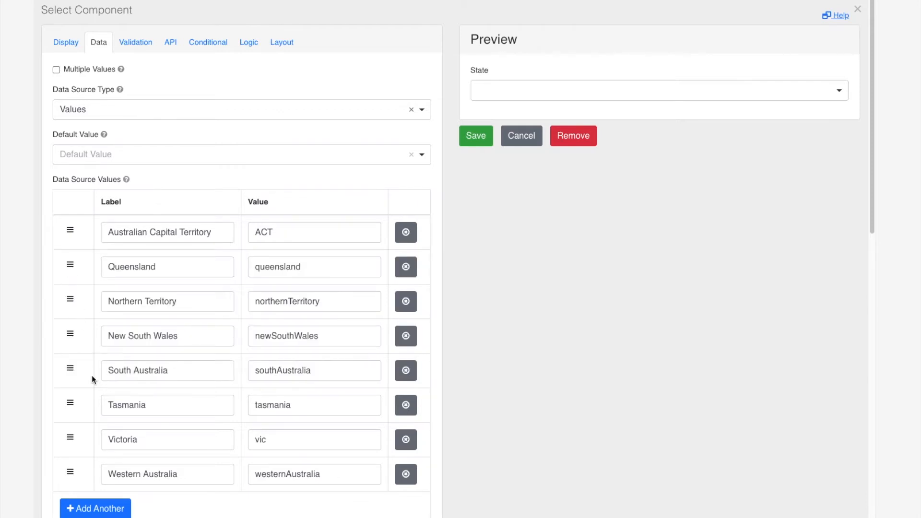
pyautogui.moveTo(71, 264); pyautogui.dragTo(87, 343)
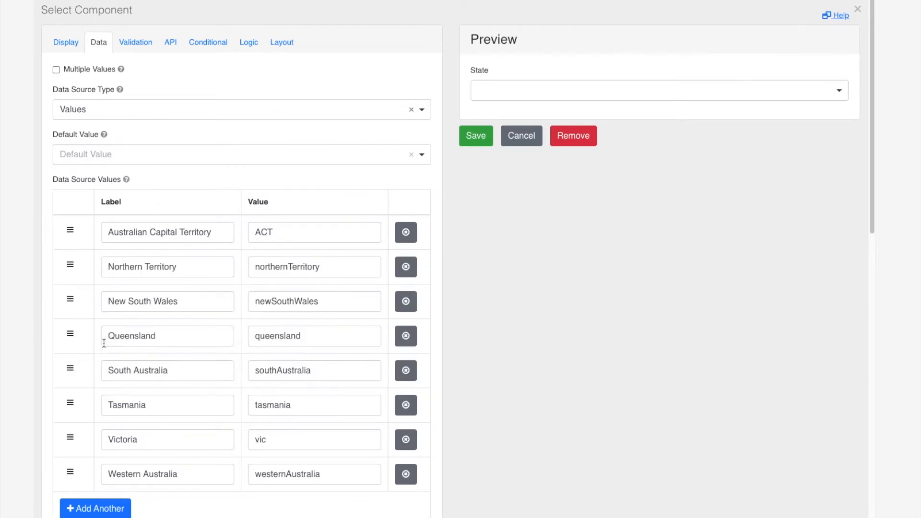
pyautogui.moveTo(72, 300); pyautogui.dragTo(73, 263)
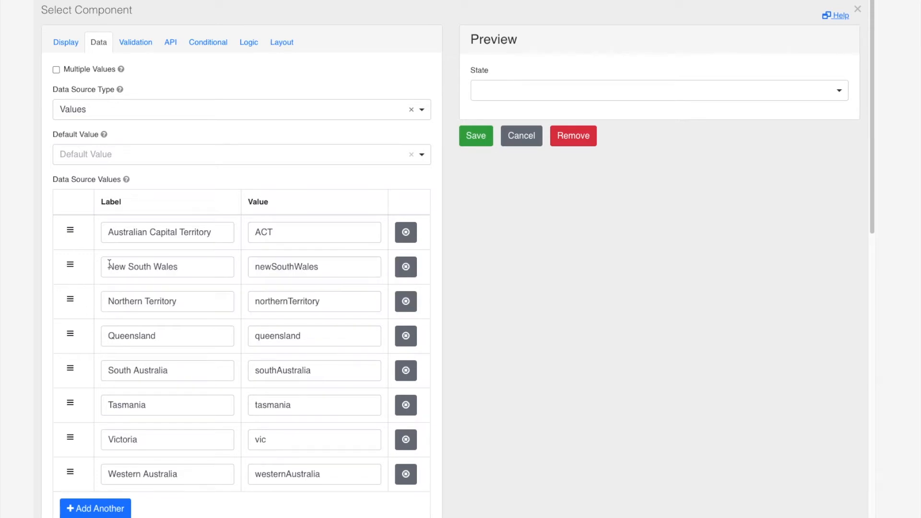
# Set the option values of New South Wales to nsw, Northern Territory to nt and Queensland to qld.
pyautogui.doubleClick(271, 271)
pyautogui.write('nsw')
pyautogui.press('Tab')
pyautogui.write('nt')
pyautogui.doubleClick(318, 331)
pyautogui.write('q')
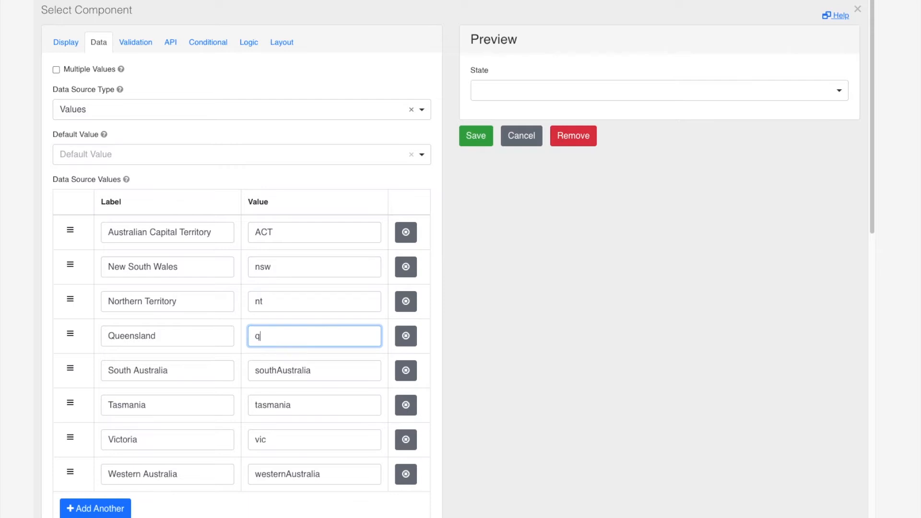
pyautogui.write('ld')
# Set the option values of South Australia to sa, Tasmania to tas and Western Australia to wa.
pyautogui.doubleClick(330, 370)
pyautogui.write('sa')
pyautogui.doubleClick(322, 401)
pyautogui.write('tas')
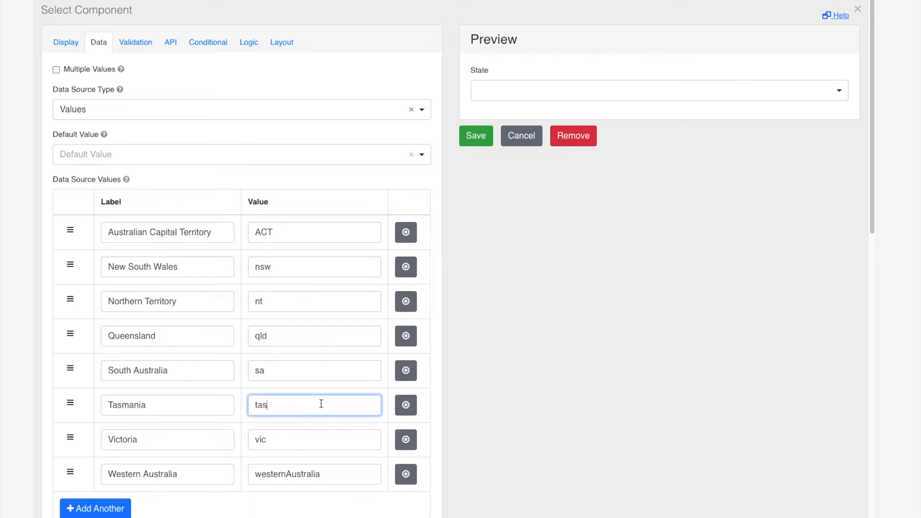
pyautogui.doubleClick(316, 475)
pyautogui.write('wa')
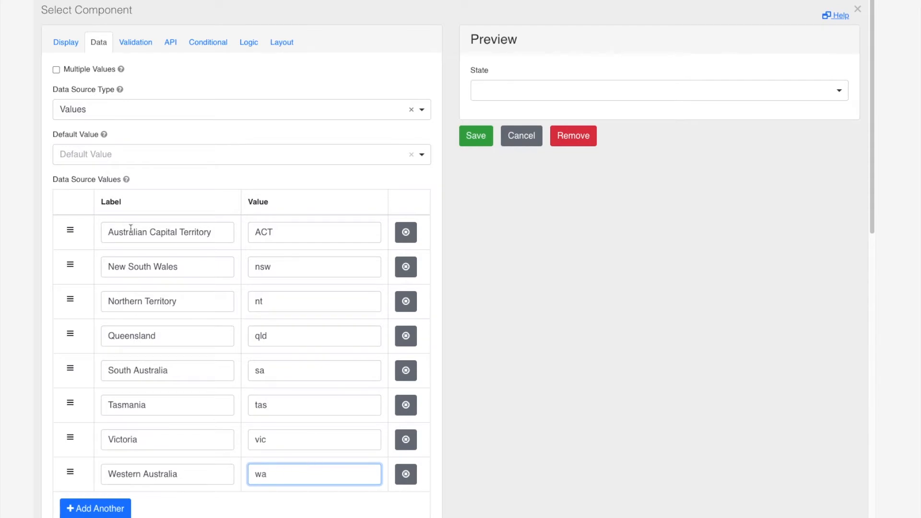
# Make the State dropdown required and save the component.
pyautogui.click(133, 38)
pyautogui.click(80, 113)
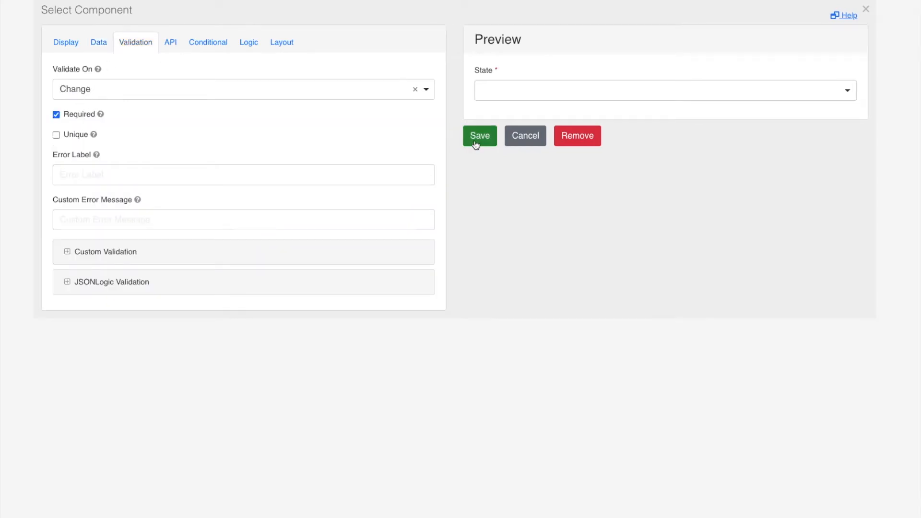
pyautogui.click(476, 139)
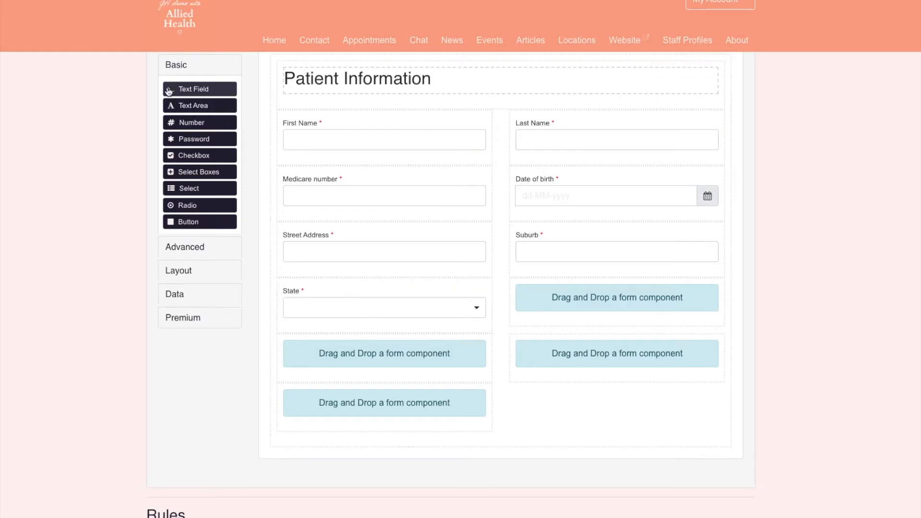
# Add a Number component labelled "Post code" in the column below Suburb and make it required.
pyautogui.moveTo(182, 122); pyautogui.dragTo(624, 299)
pyautogui.write('Post code')
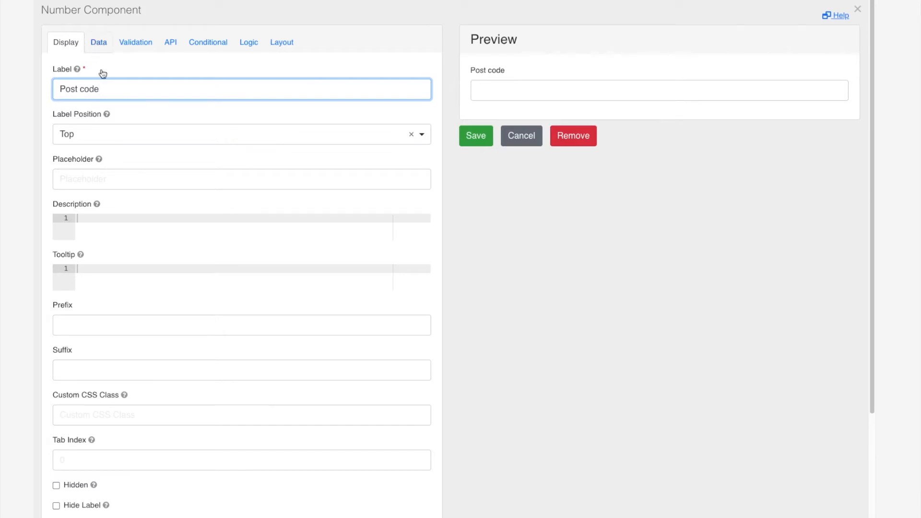
pyautogui.click(95, 44)
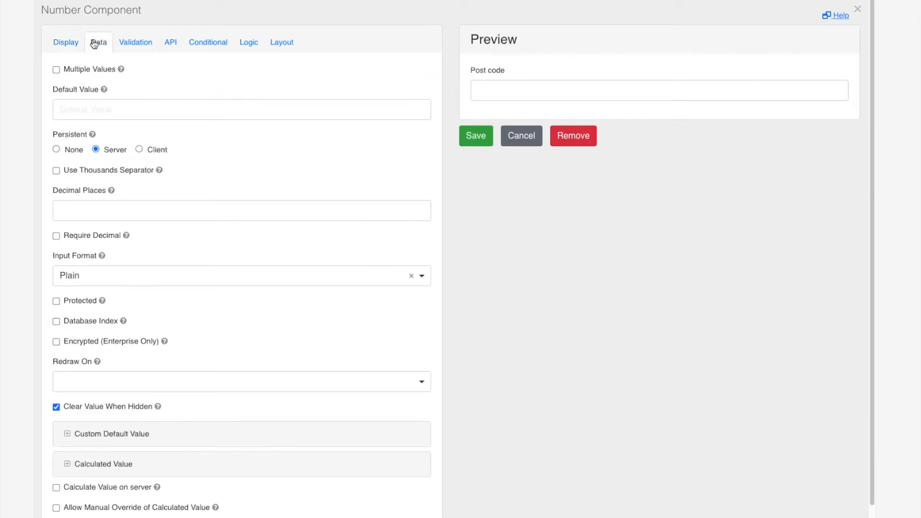
pyautogui.click(136, 42)
pyautogui.click(76, 113)
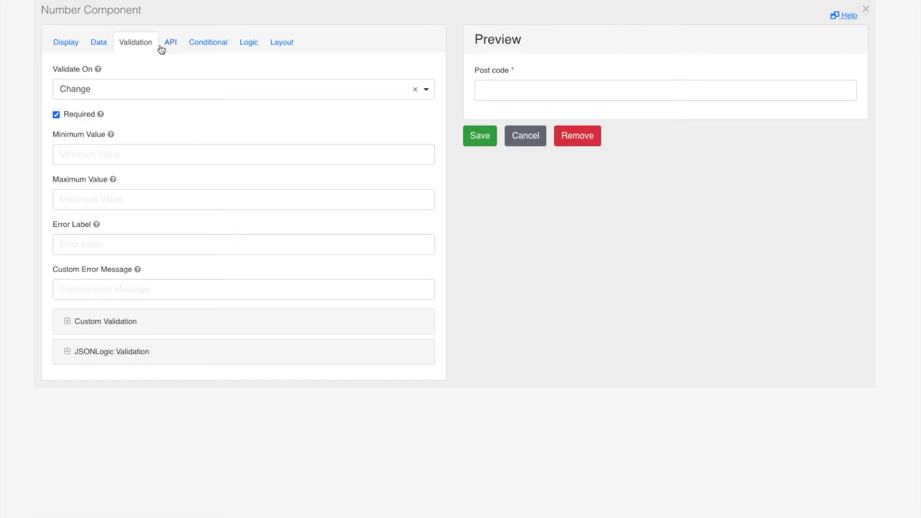
# Give the Post code field a placeholder of underscores and save the component.
pyautogui.click(65, 42)
pyautogui.click(85, 180)
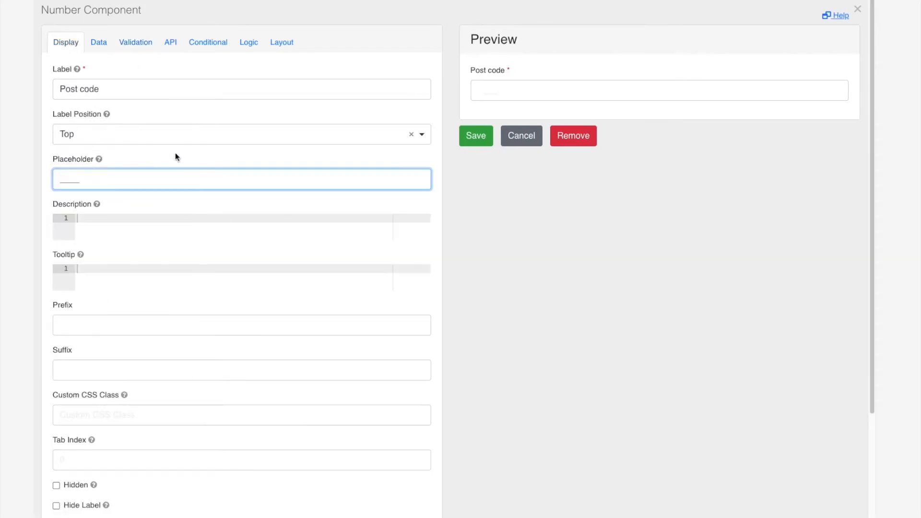
pyautogui.click(472, 135)
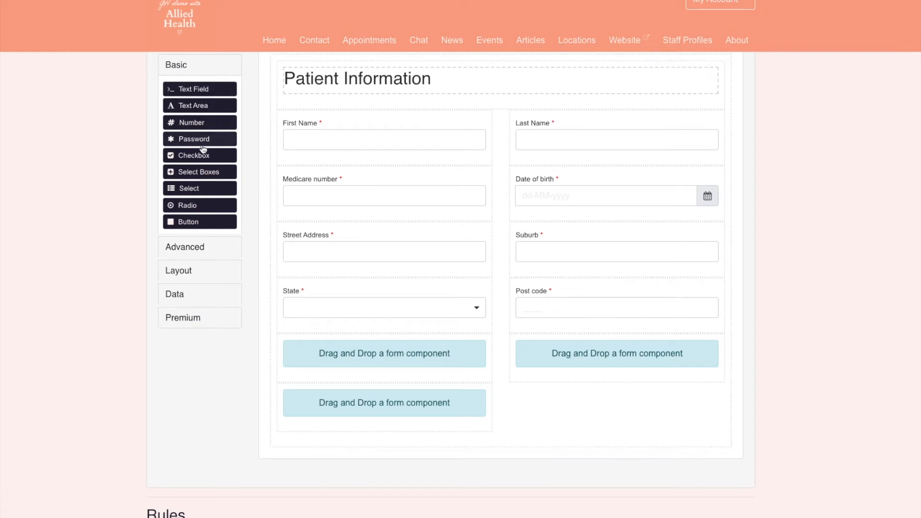
pyautogui.click(208, 247)
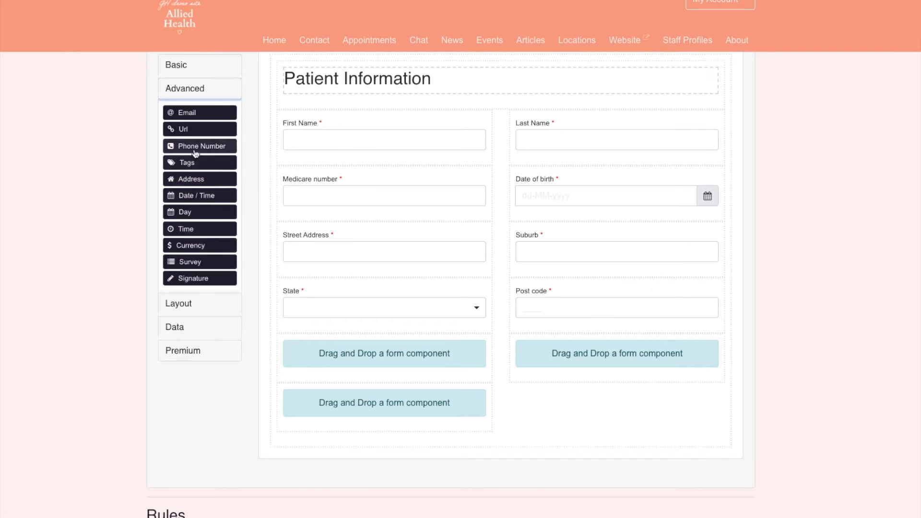
pyautogui.moveTo(196, 152); pyautogui.dragTo(432, 379)
pyautogui.click(75, 414)
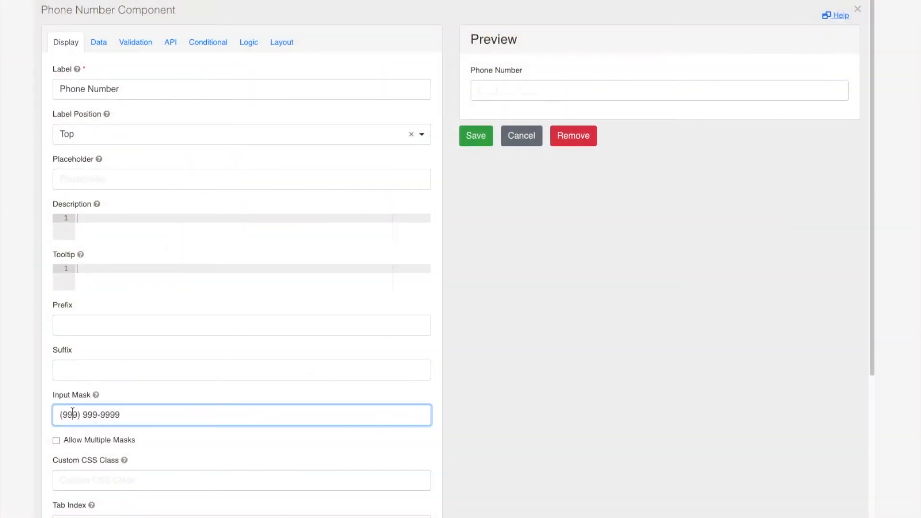
pyautogui.press('BackSpace')
pyautogui.write('9')
# Make the Phone Number field required and save the component.
pyautogui.click(135, 44)
pyautogui.click(104, 114)
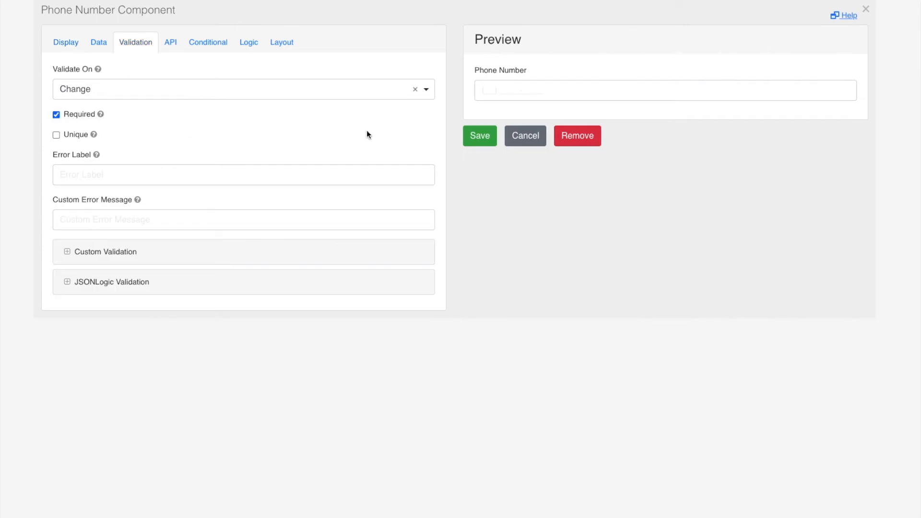
pyautogui.click(480, 144)
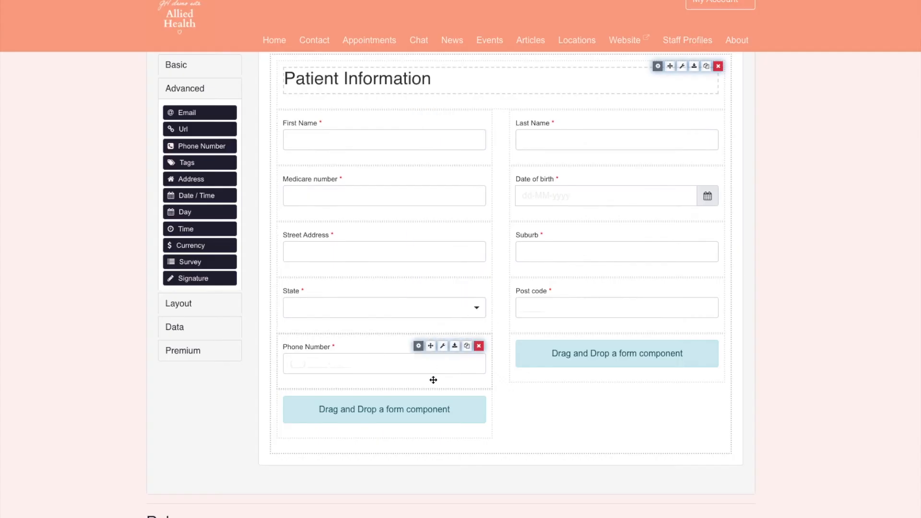
# Add a required Email component in the column below Post code.
pyautogui.moveTo(191, 113); pyautogui.dragTo(681, 356)
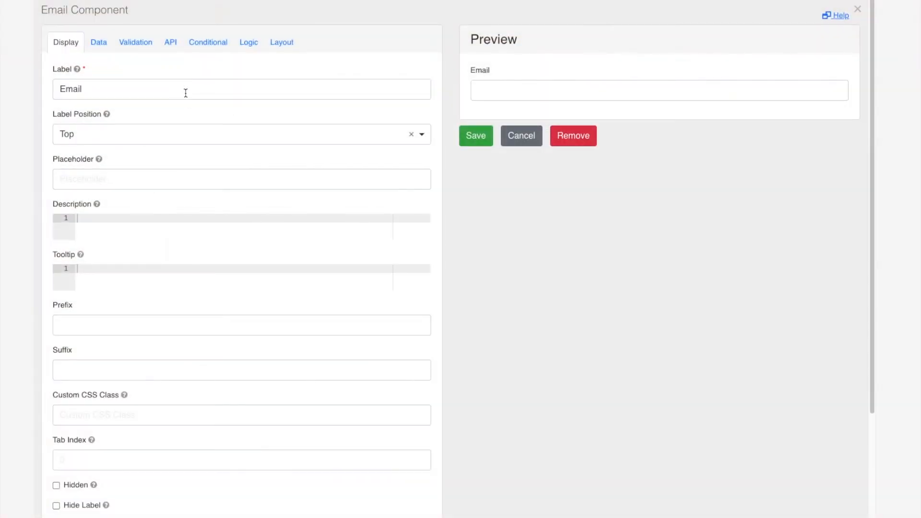
pyautogui.click(136, 41)
pyautogui.click(84, 114)
pyautogui.click(476, 136)
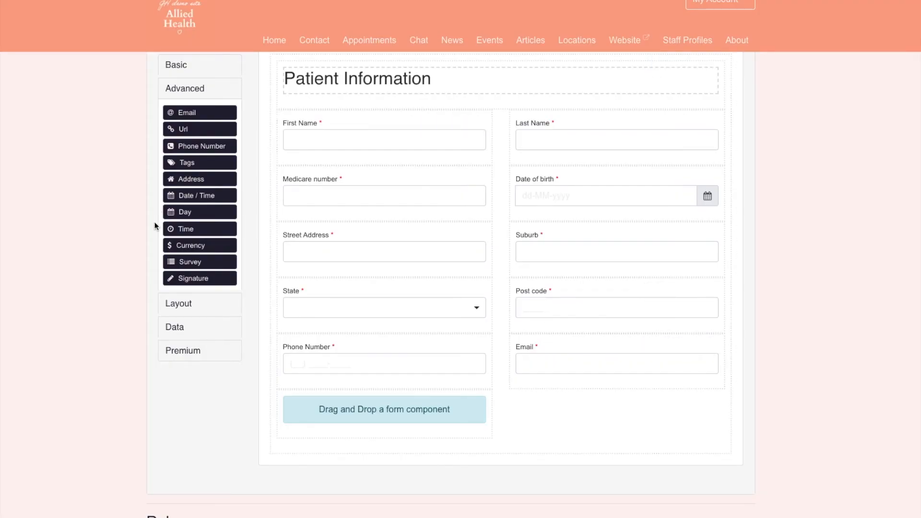
# Add a Select component labelled "Gender" in the column below Phone Number.
pyautogui.click(183, 66)
pyautogui.moveTo(198, 190); pyautogui.dragTo(422, 412)
pyautogui.tripleClick(140, 88)
pyautogui.write('Gender')
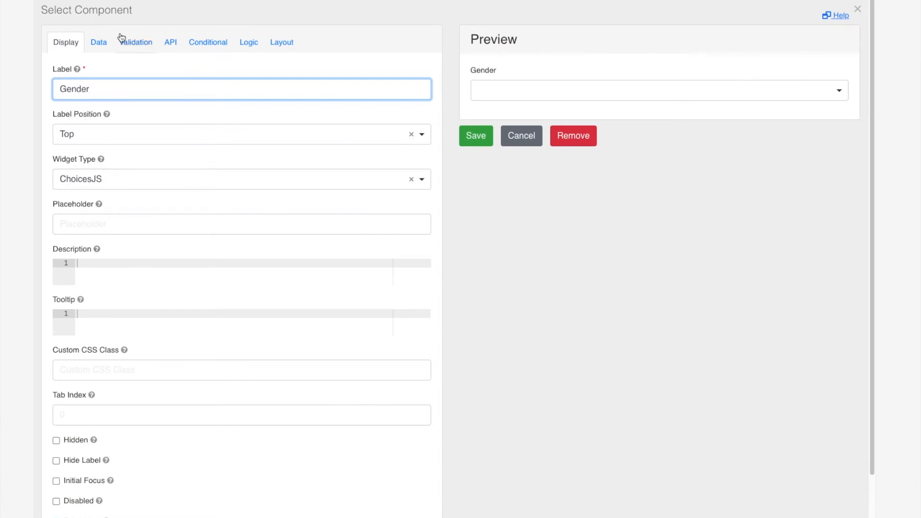
# Define the Gender dropdown options as "Female", "Male" and "Prefer not to say".
pyautogui.click(101, 42)
pyautogui.click(136, 232)
pyautogui.write('Female')
pyautogui.click(94, 267)
pyautogui.write('Male')
pyautogui.click(122, 301)
pyautogui.write('Prefer not to sa')
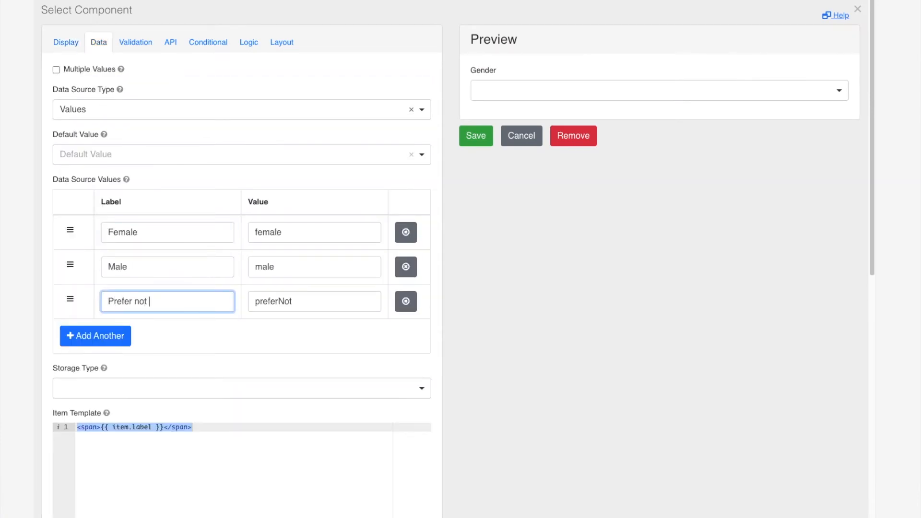
# Make the Gender field required and save the component.
pyautogui.click(135, 42)
pyautogui.click(67, 114)
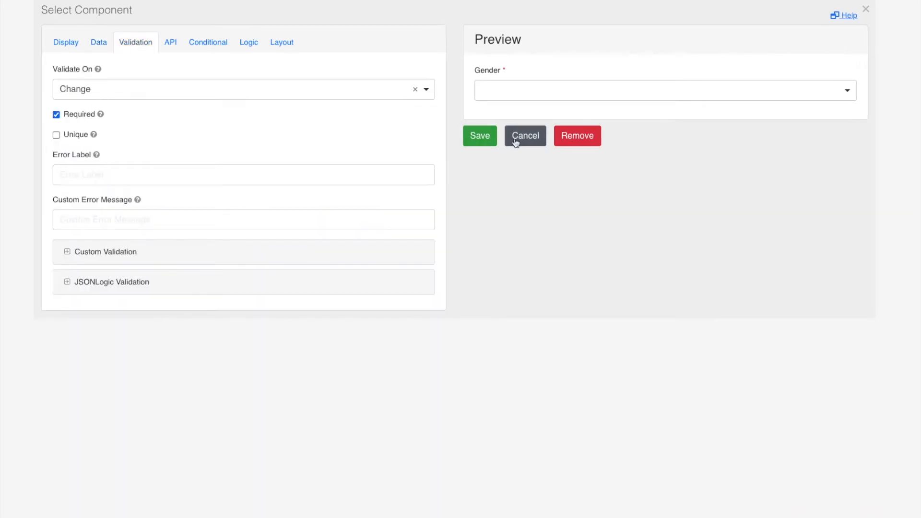
pyautogui.click(489, 136)
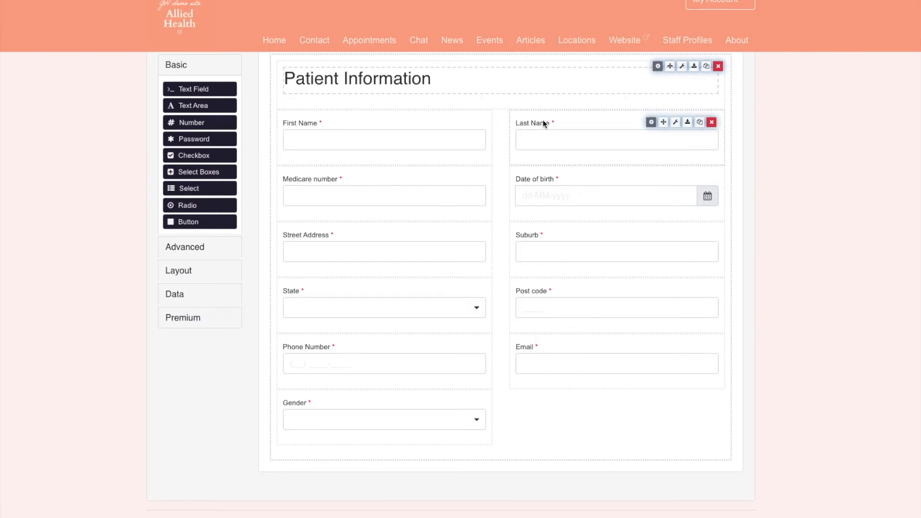
# Add one more column to the Patient Information columns component and save it.
pyautogui.click(661, 68)
pyautogui.scroll(-5, 142, 273)
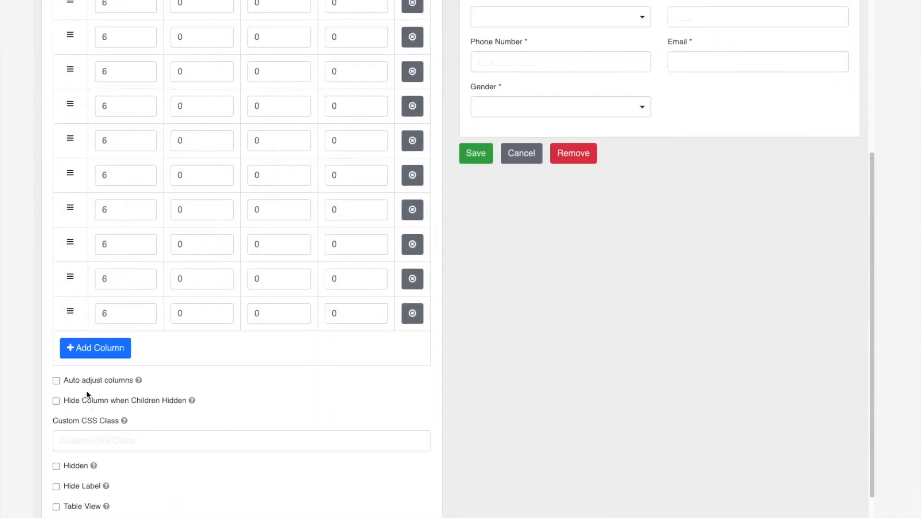
pyautogui.click(473, 123)
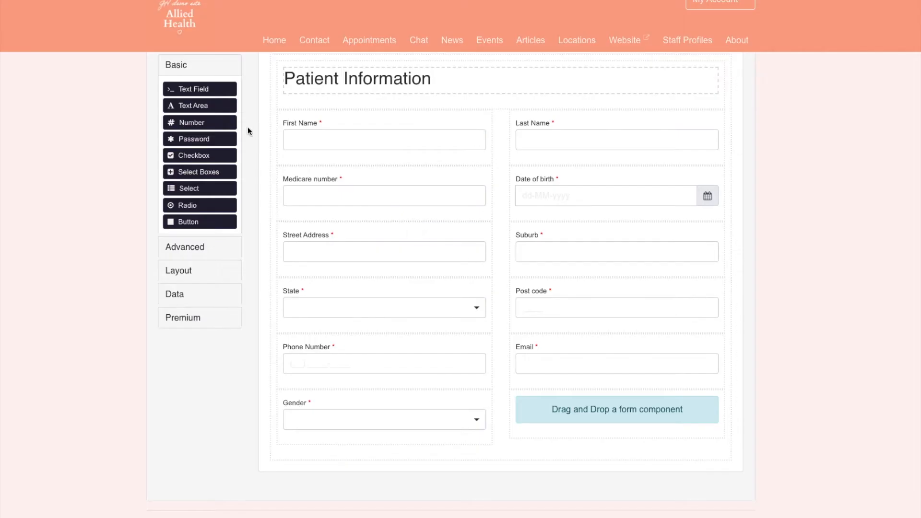
# Add a Select component beside Gender labelled "Are you Aboriginal and/or Torres Strait Islander?".
pyautogui.moveTo(196, 189); pyautogui.dragTo(683, 428)
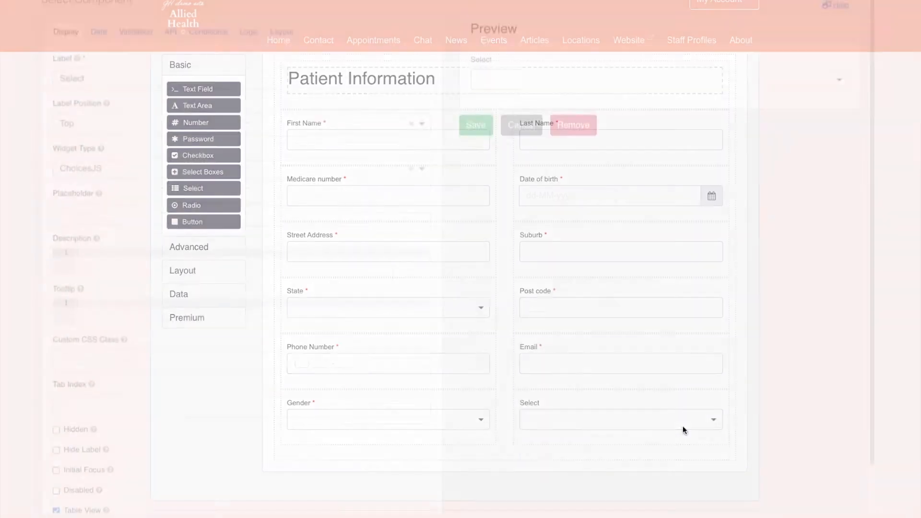
pyautogui.doubleClick(207, 90)
pyautogui.write('Are you')
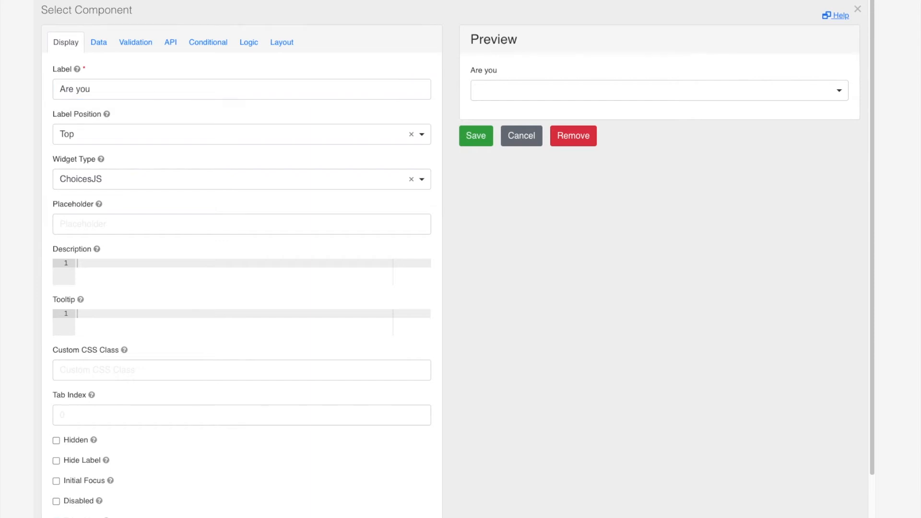
pyautogui.click(195, 81)
pyautogui.hotkey('ctrl', 'a')
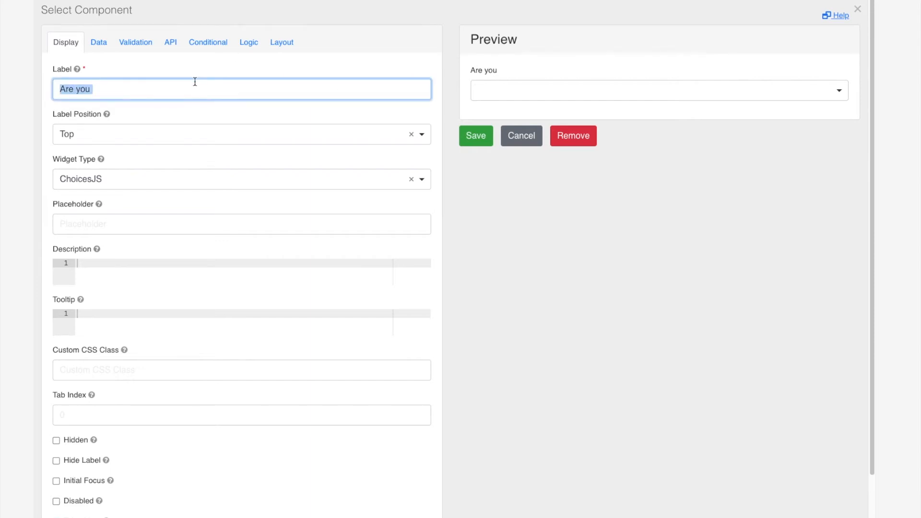
pyautogui.write('Are you Aboriginal and/or Torres Strait Islander?')
# Enter "Yes, Aboriginal only" and "Yes, Torres Strait Islander only" as the first two dropdown options.
pyautogui.click(92, 42)
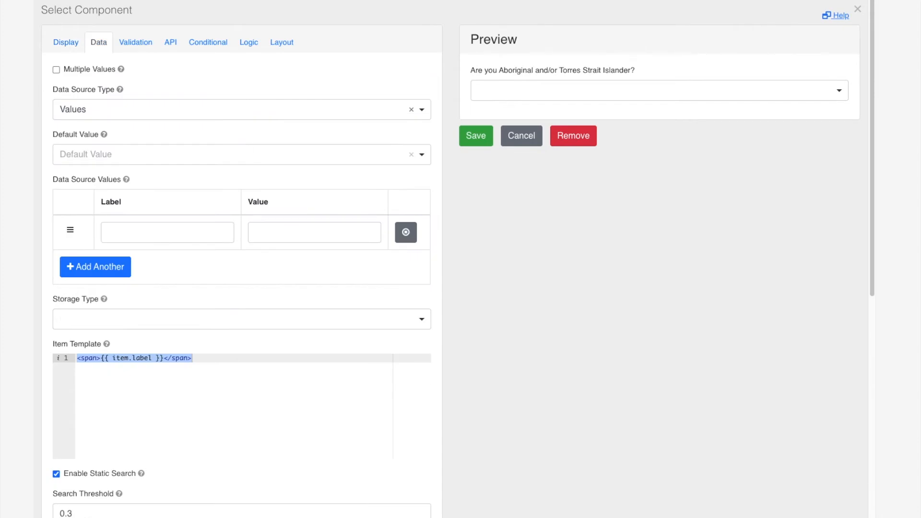
pyautogui.click(222, 233)
pyautogui.write('Yes, Aboriginal only')
pyautogui.click(77, 268)
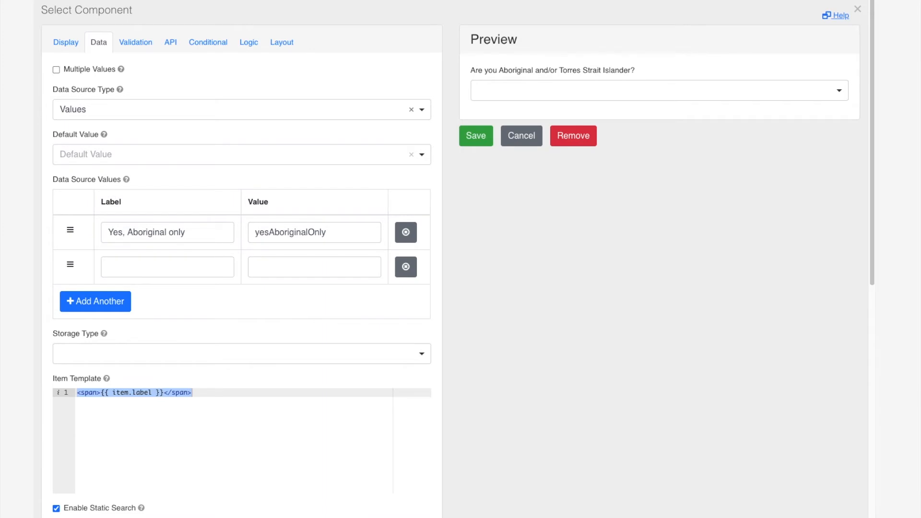
pyautogui.click(197, 266)
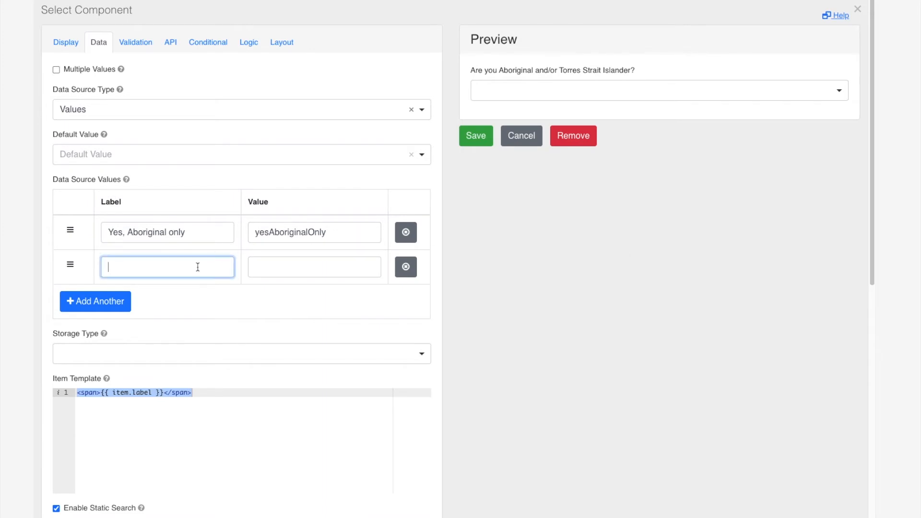
pyautogui.write('Yes, Torres Strait Islander only')
# Add the options "Yes Aboriginal and Torres Strait Islander", "No" and "Prefer not to answer", and save the component.
pyautogui.click(115, 302)
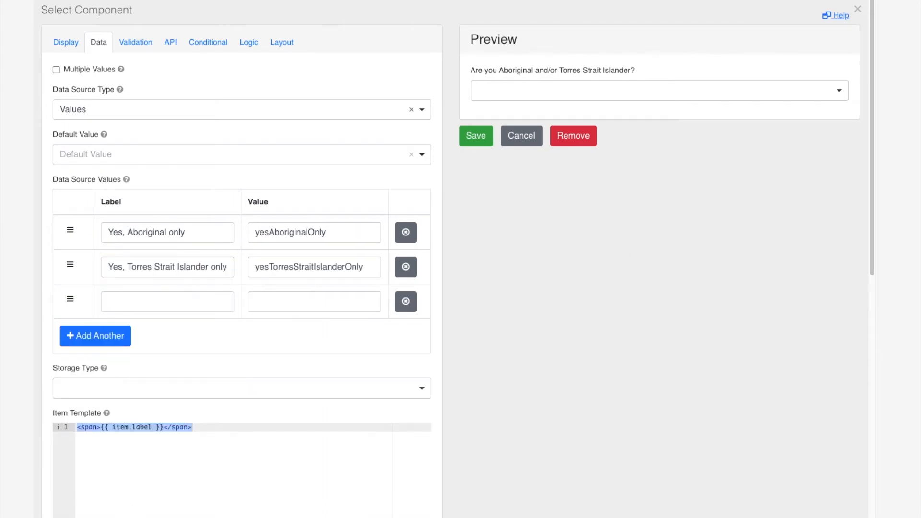
pyautogui.click(168, 301)
pyautogui.write('Yes Aboriginal and Torres Strait Islander')
pyautogui.click(72, 336)
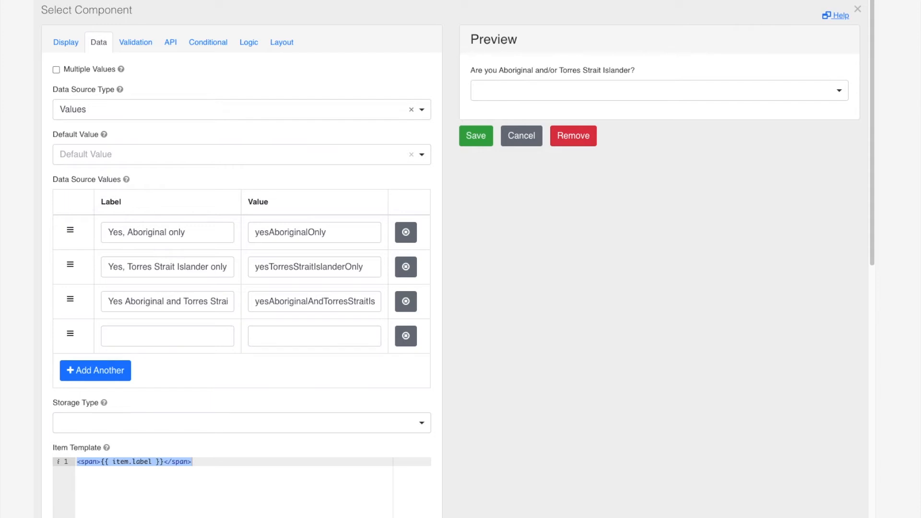
pyautogui.click(138, 336)
pyautogui.write('No')
pyautogui.click(97, 376)
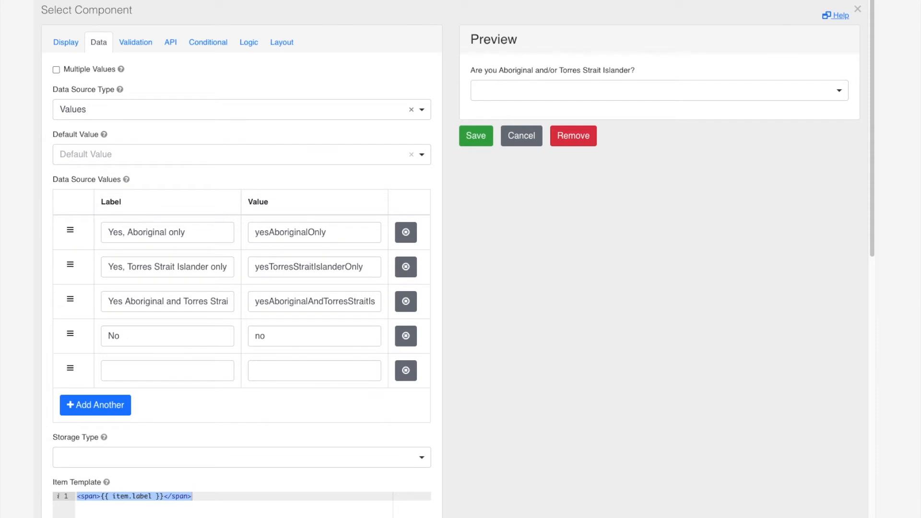
pyautogui.click(158, 370)
pyautogui.write('Prefer not to answer')
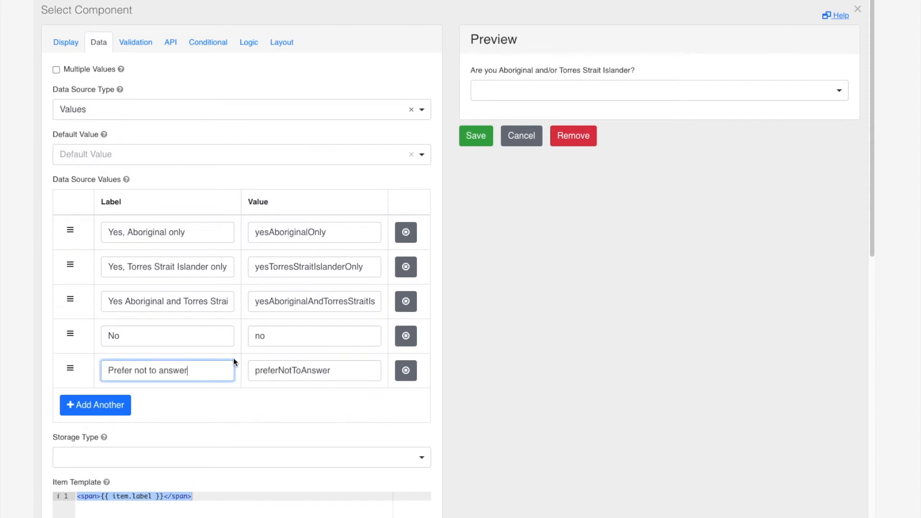
pyautogui.click(476, 137)
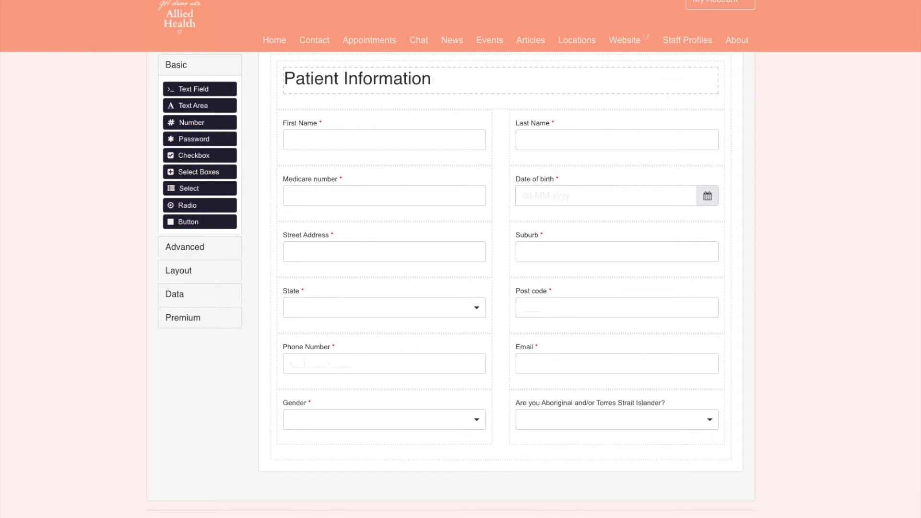
# Add a Columns component below the Gender row with a first column of width 12 and two columns of width 6.
pyautogui.scroll(-1, 551, 316)
pyautogui.scroll(2, 557, 304)
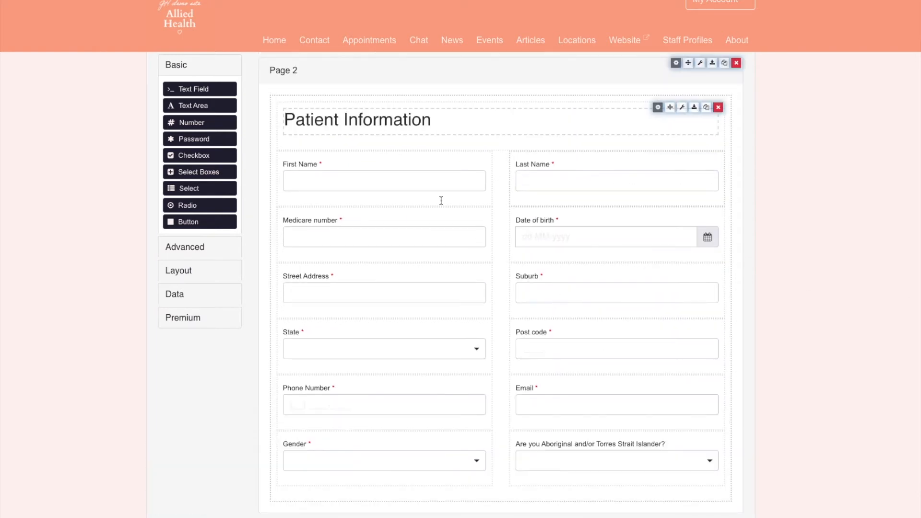
pyautogui.click(190, 268)
pyautogui.moveTo(204, 174); pyautogui.dragTo(514, 397)
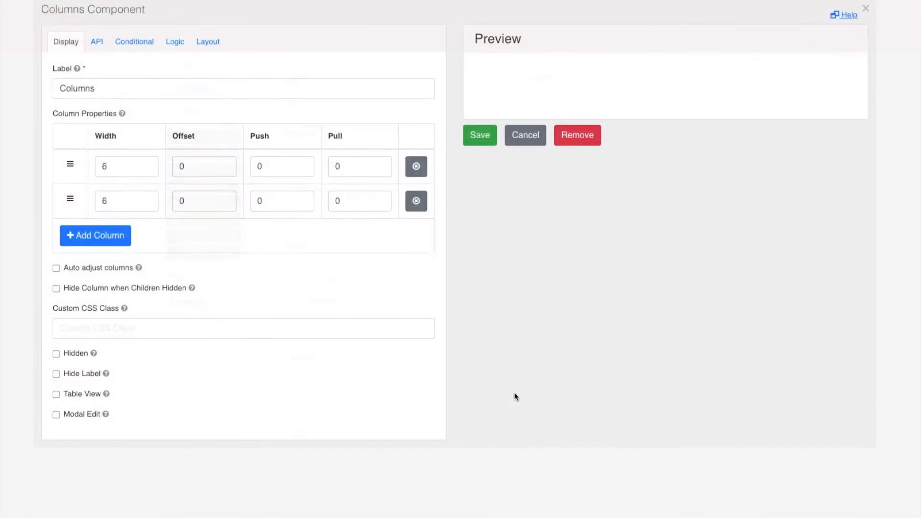
pyautogui.doubleClick(126, 168)
pyautogui.write('12')
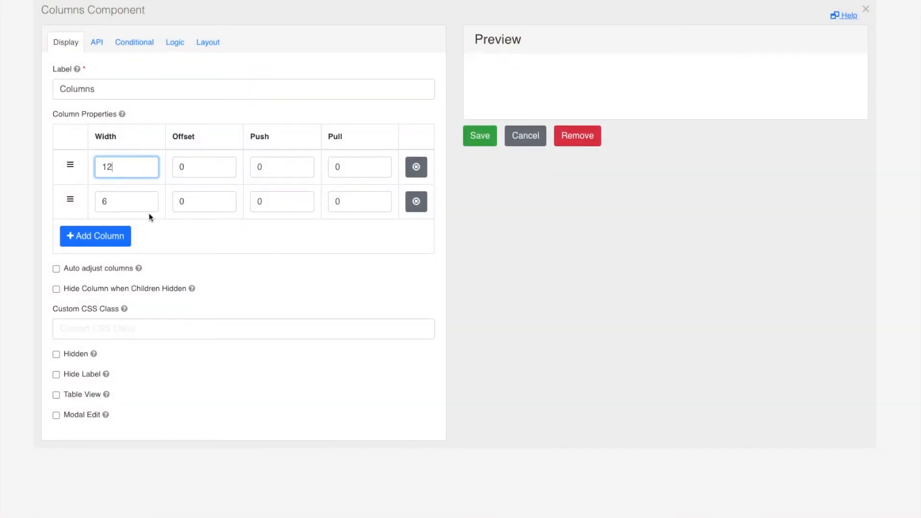
pyautogui.click(111, 238)
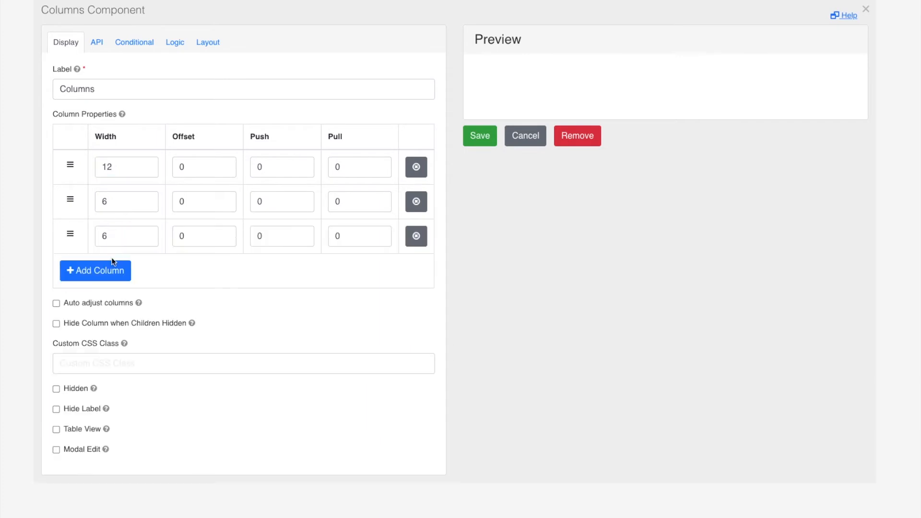
pyautogui.click(110, 272)
pyautogui.click(107, 307)
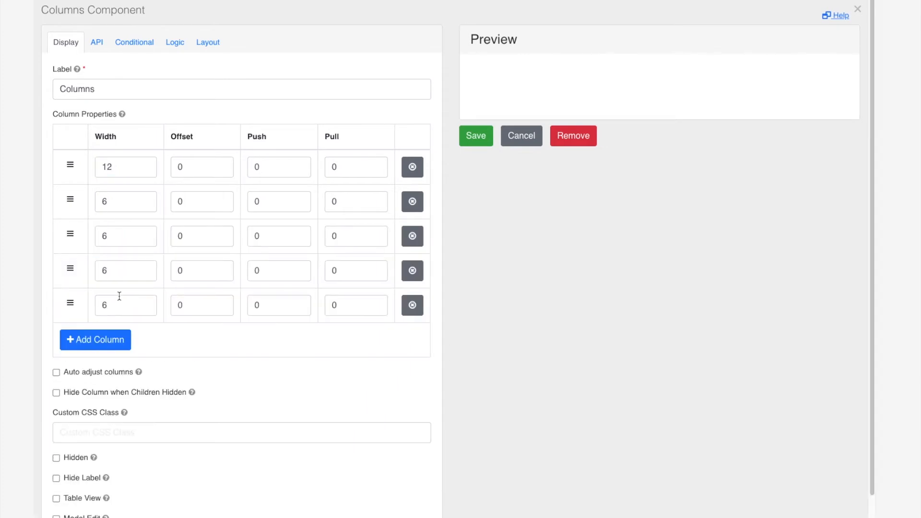
pyautogui.click(413, 270)
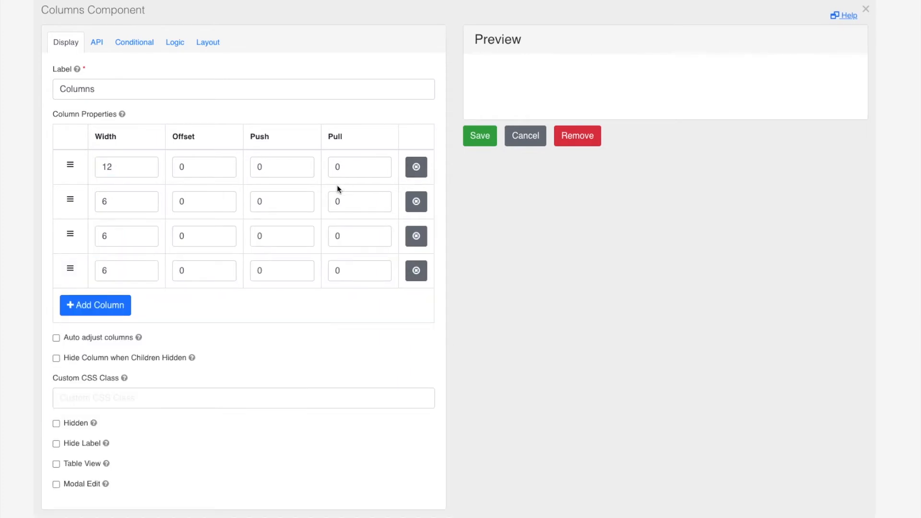
pyautogui.click(416, 201)
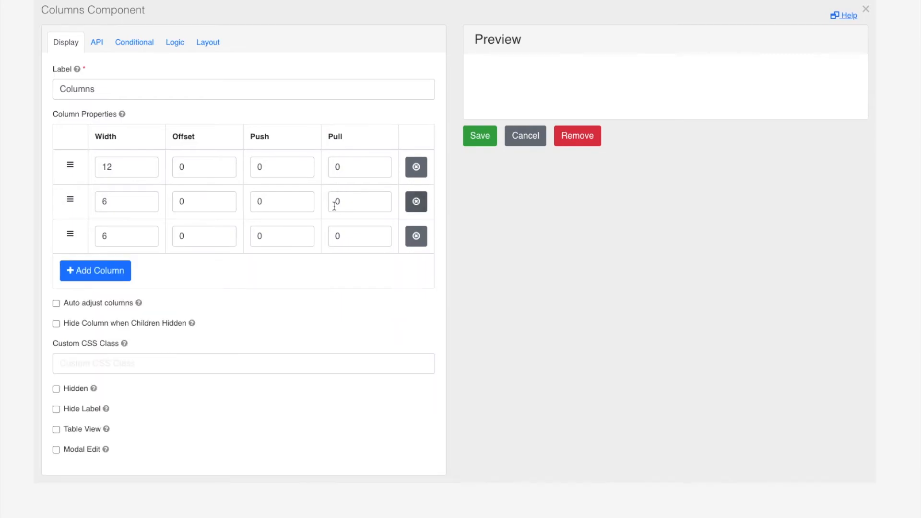
# Save the columns and add a Content component with the heading "Next of Kin" in the full-width column.
pyautogui.click(479, 136)
pyautogui.moveTo(188, 137)
pyautogui.mouseDown()
pyautogui.moveTo(407, 431)
pyautogui.moveTo(182, 137)
pyautogui.mouseUp()
pyautogui.moveTo(197, 153); pyautogui.dragTo(445, 435)
pyautogui.click(98, 84)
pyautogui.write('Next of Kin')
pyautogui.tripleClick(63, 58)
pyautogui.click(79, 35)
pyautogui.click(74, 96)
pyautogui.click(58, 350)
pyautogui.scroll(-2, 282, 337)
# Add a Text Field component in the first half-width column below the Next of Kin heading.
pyautogui.click(179, 72)
pyautogui.moveTo(198, 88); pyautogui.dragTo(420, 384)
pyautogui.write('Next of kin')
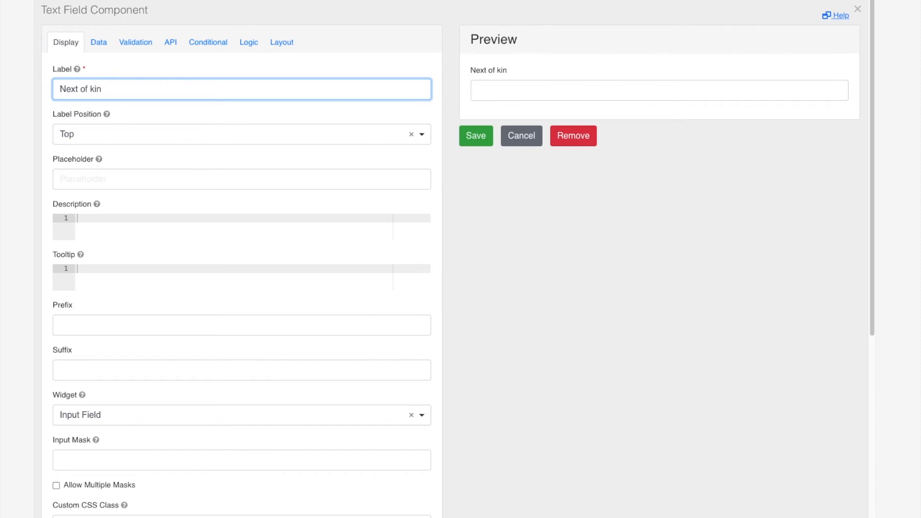
pyautogui.press('BackSpace')
pyautogui.press('BackSpace')
pyautogui.press('BackSpace')
pyautogui.press('BackSpace')
pyautogui.press('BackSpace')
pyautogui.press('BackSpace')
pyautogui.press('BackSpace')
pyautogui.press('BackSpace')
pyautogui.press('BackSpace')
pyautogui.press('BackSpace')
pyautogui.press('BackSpace')
# Label the new text field "Name" and save the component.
pyautogui.write('Name')
pyautogui.click(476, 135)
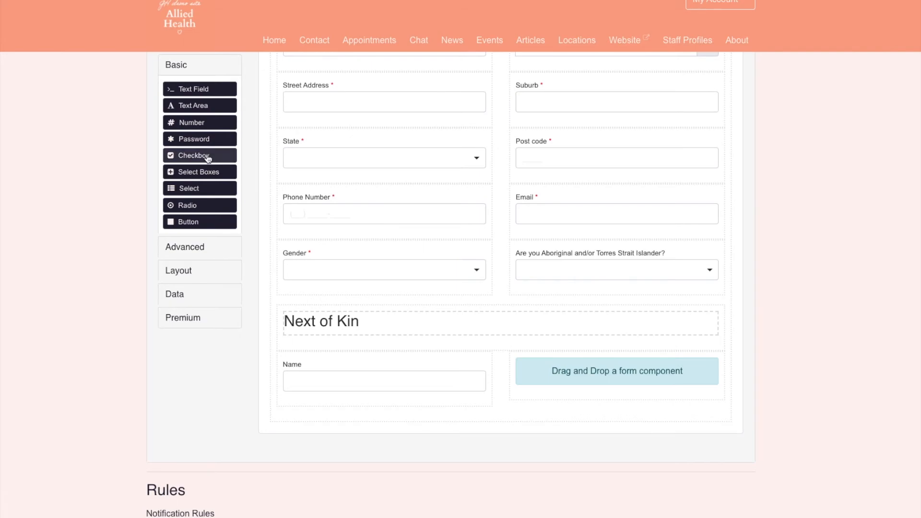
# Add a Phone Number component beside the Next of Kin Name field and set its API property name to "nokphone".
pyautogui.click(199, 246)
pyautogui.moveTo(199, 146); pyautogui.dragTo(554, 392)
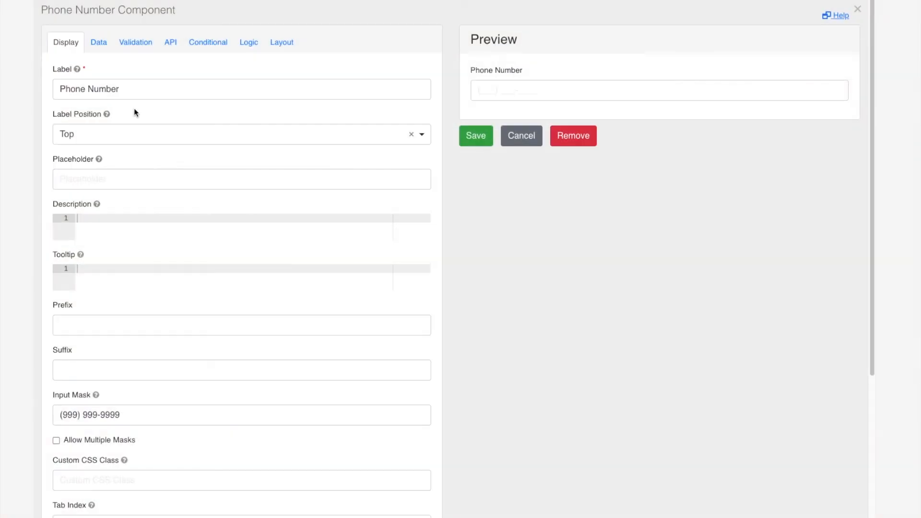
pyautogui.click(170, 43)
pyautogui.doubleClick(67, 88)
pyautogui.write('nokphone')
pyautogui.click(54, 42)
pyautogui.click(65, 413)
pyautogui.press('Delete')
pyautogui.click(84, 414)
pyautogui.write('9')
pyautogui.click(484, 140)
# Prefix the API property name of the Next of Kin Name field with "nok" and save the component.
pyautogui.click(419, 363)
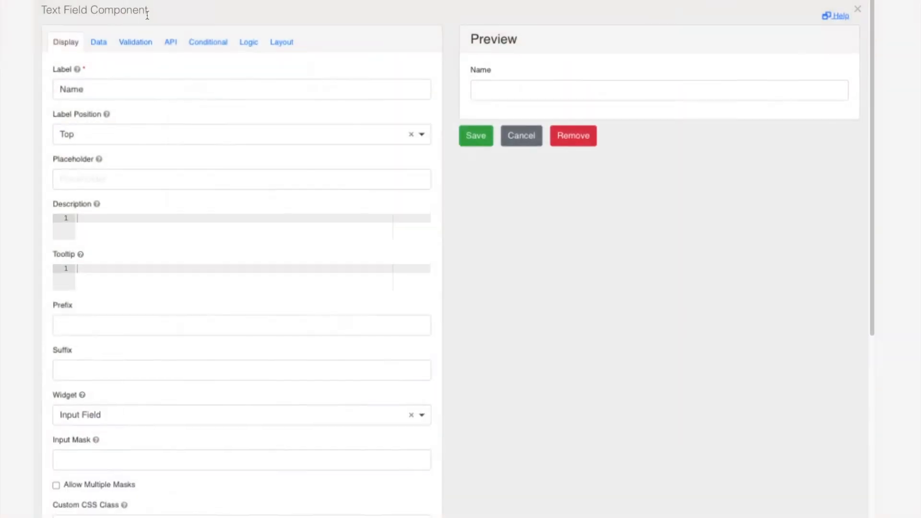
pyautogui.click(170, 43)
pyautogui.click(59, 89)
pyautogui.write('nok')
pyautogui.click(468, 136)
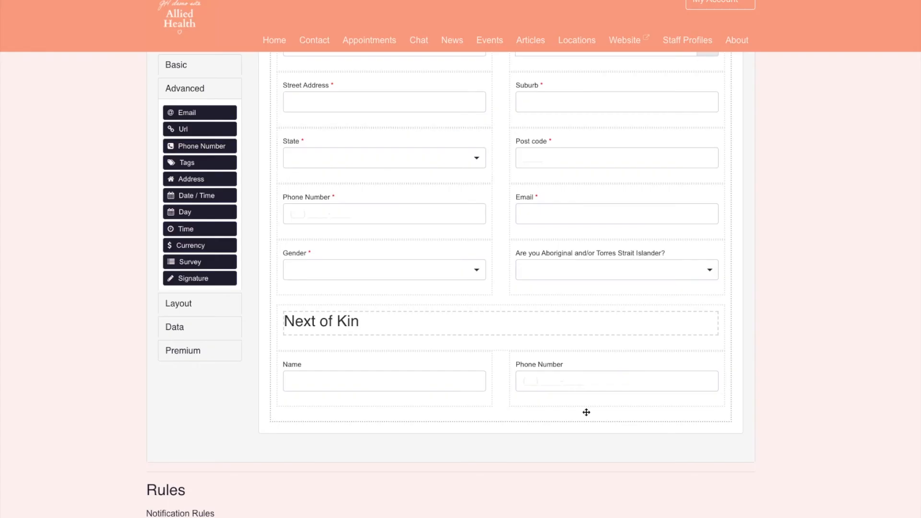
# Add a Columns component below the Next of Kin fields and label it "Consent".
pyautogui.scroll(-1, 580, 307)
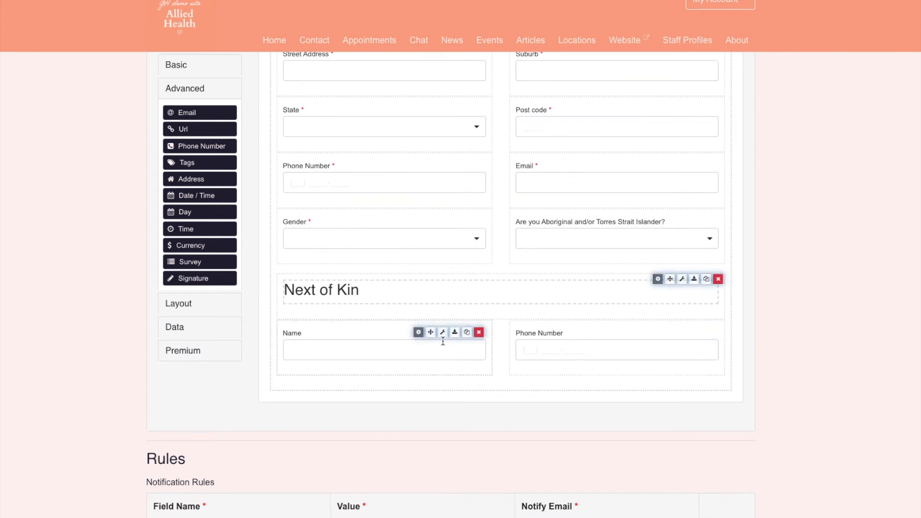
pyautogui.click(218, 300)
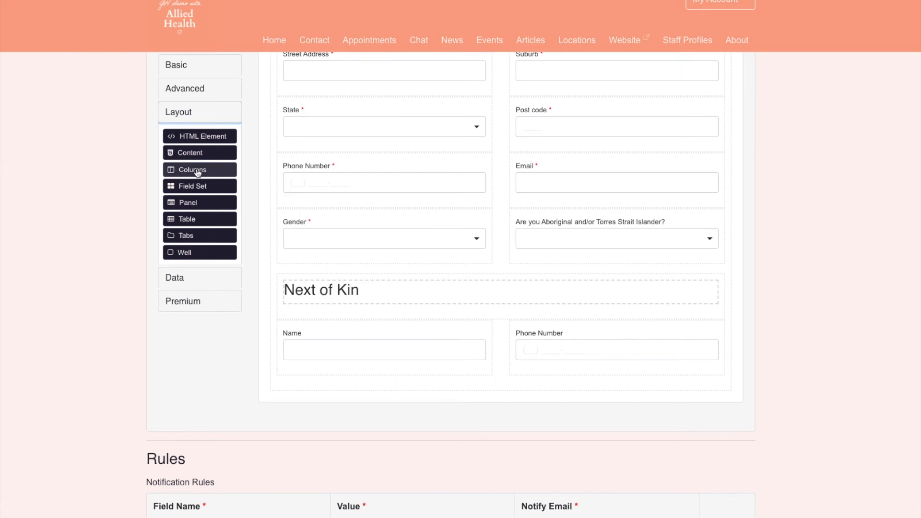
pyautogui.moveTo(195, 170); pyautogui.dragTo(421, 408)
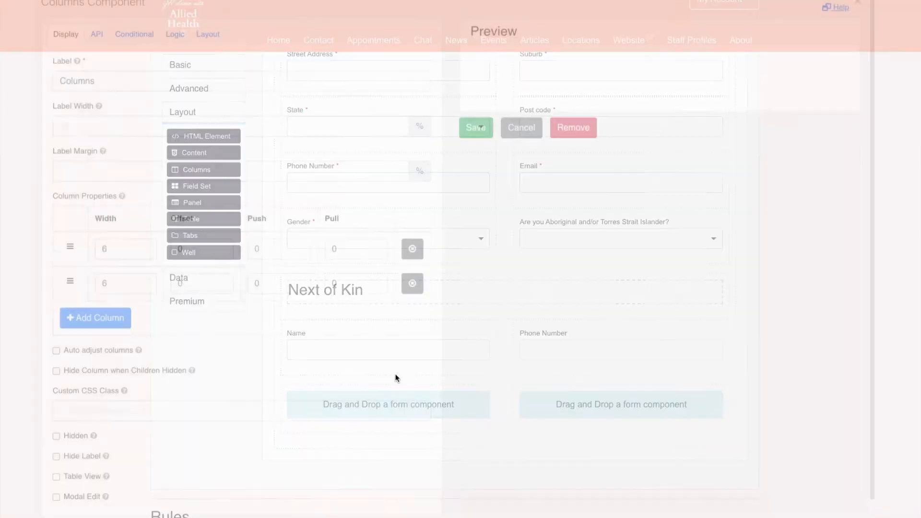
pyautogui.doubleClick(140, 91)
pyautogui.write('Consent')
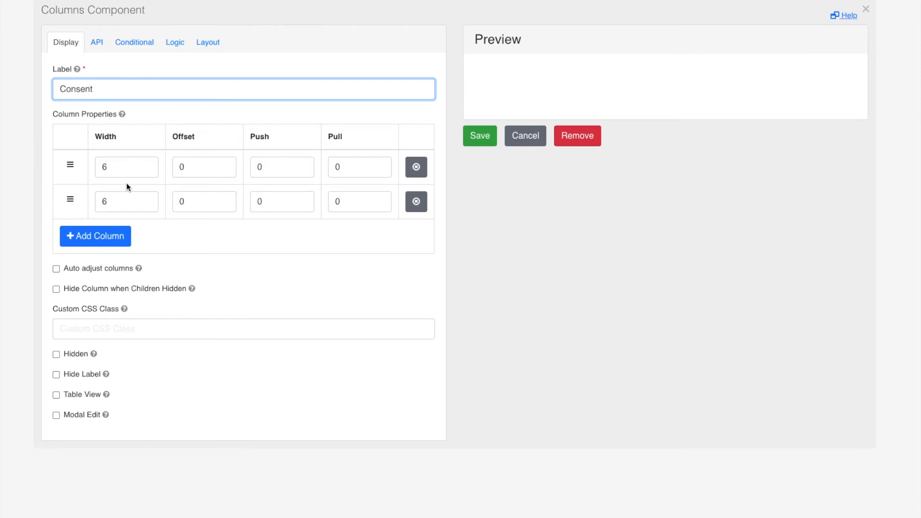
# Give the Consent component four columns, each with a width of 12, and save it.
pyautogui.doubleClick(126, 165)
pyautogui.write('12')
pyautogui.doubleClick(109, 201)
pyautogui.write('12')
pyautogui.click(96, 235)
pyautogui.doubleClick(109, 229)
pyautogui.write('12')
pyautogui.click(111, 273)
pyautogui.doubleClick(125, 266)
pyautogui.write('12')
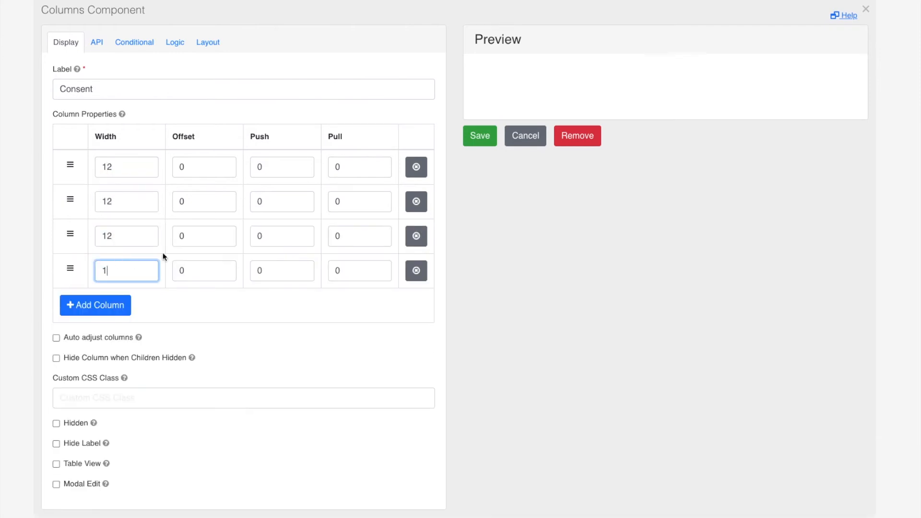
pyautogui.click(469, 139)
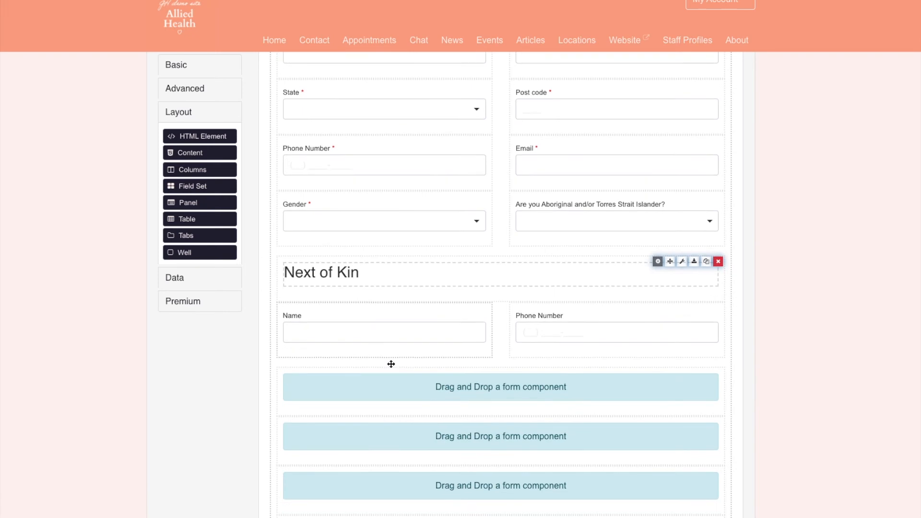
# Add a Content component to the first Consent column with the text "Consent to receive COVID-19 vaccine".
pyautogui.scroll(-1, 391, 364)
pyautogui.moveTo(208, 156); pyautogui.dragTo(468, 357)
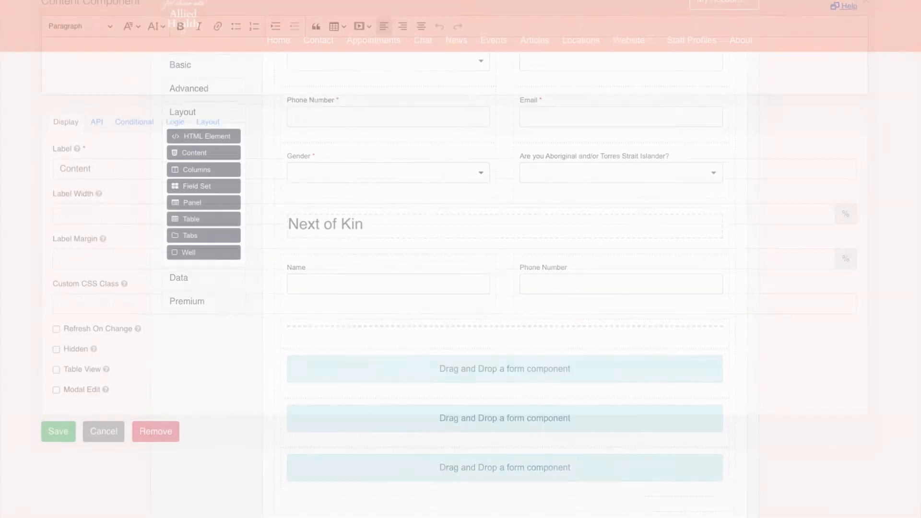
pyautogui.click(246, 91)
pyautogui.write('Consent to receive COVID-19 vaccine')
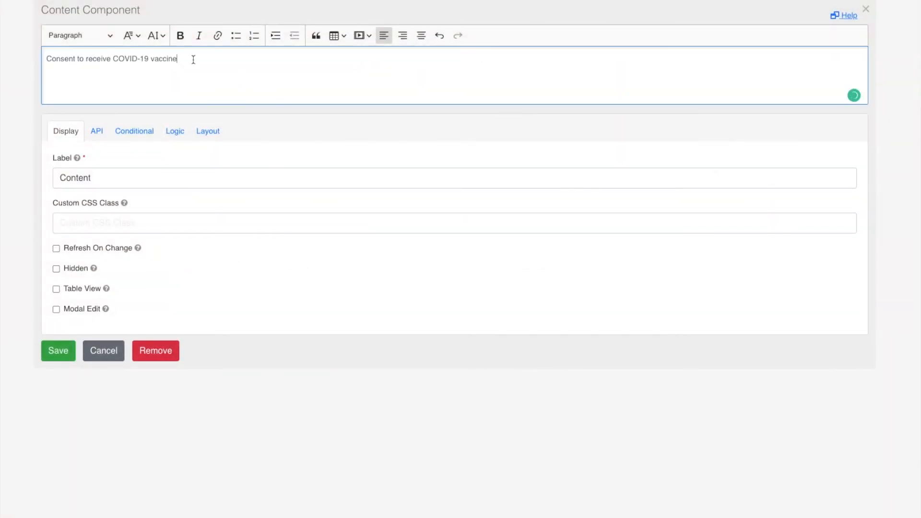
# Copy the consent title text and format it as Heading 2.
pyautogui.rightClick(85, 62)
pyautogui.click(127, 147)
pyautogui.tripleClick(92, 58)
pyautogui.hotkey('ctrl', 'c')
pyautogui.click(72, 35)
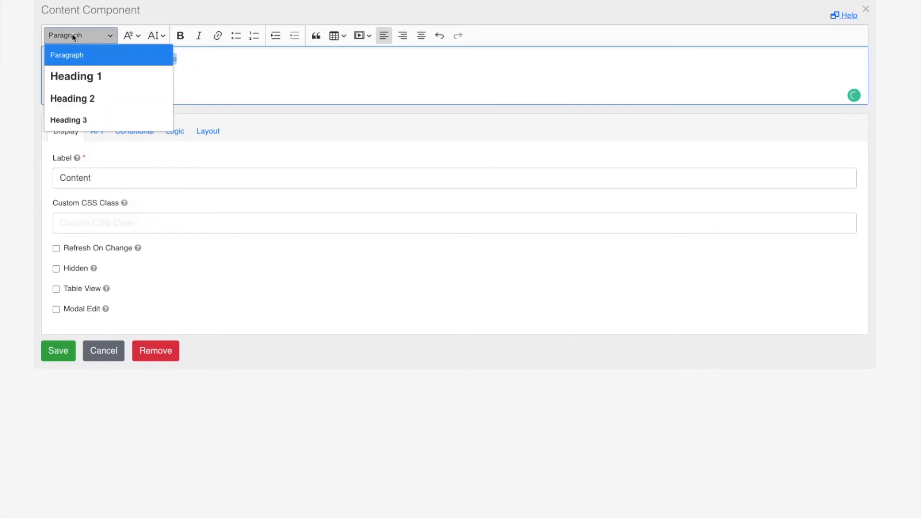
pyautogui.click(81, 106)
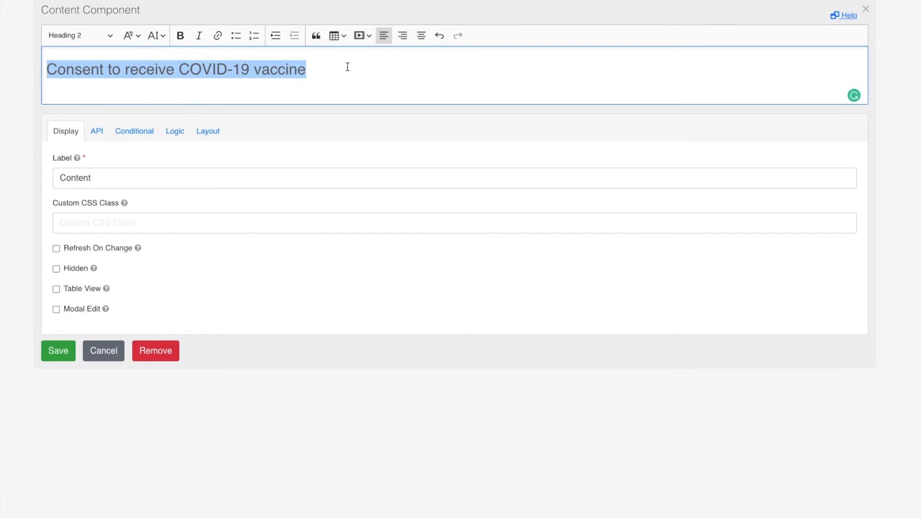
# Replace the formatted consent title with a pasted copy and undo the paste.
pyautogui.press('BackSpace')
pyautogui.hotkey('ctrl', 'v')
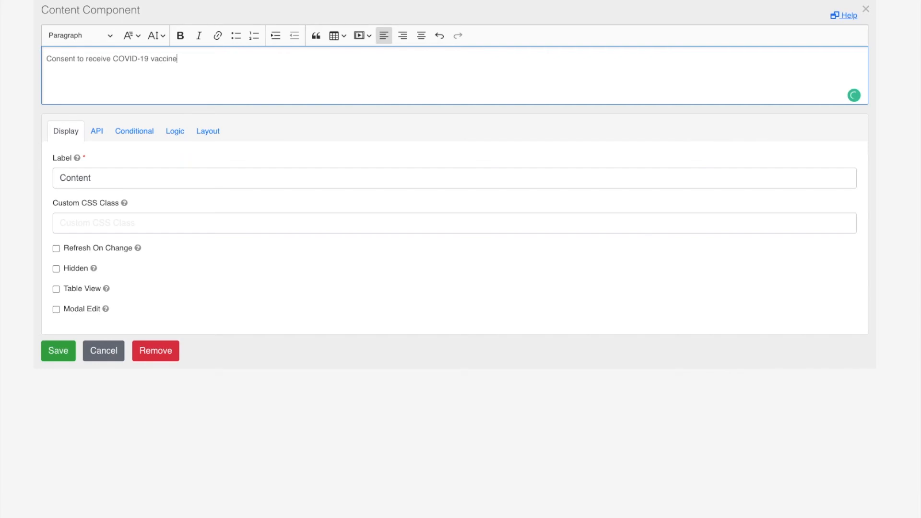
pyautogui.hotkey('ctrl', 'z')
# Paste the consent title with matching style, format it as Heading 2, and save the Content component.
pyautogui.rightClick(139, 54)
pyautogui.click(111, 59)
pyautogui.rightClick(119, 63)
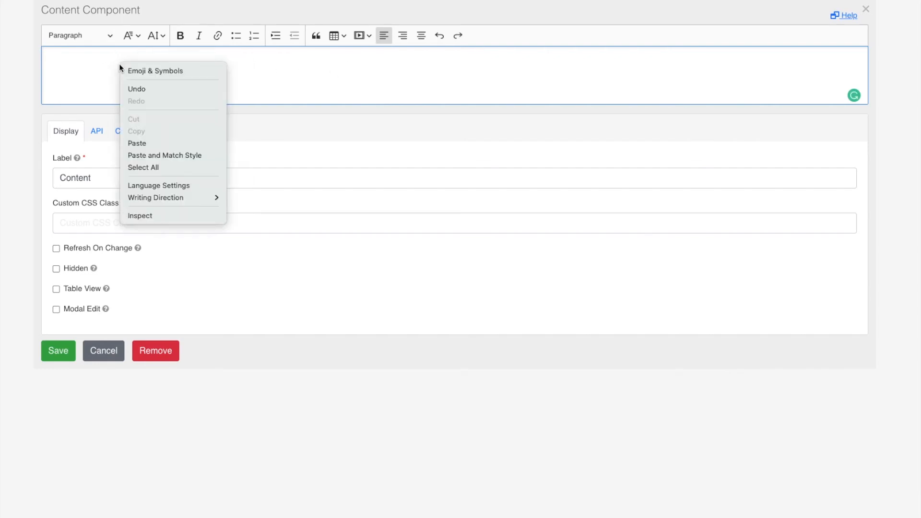
pyautogui.click(177, 156)
pyautogui.doubleClick(113, 57)
pyautogui.tripleClick(112, 57)
pyautogui.click(79, 35)
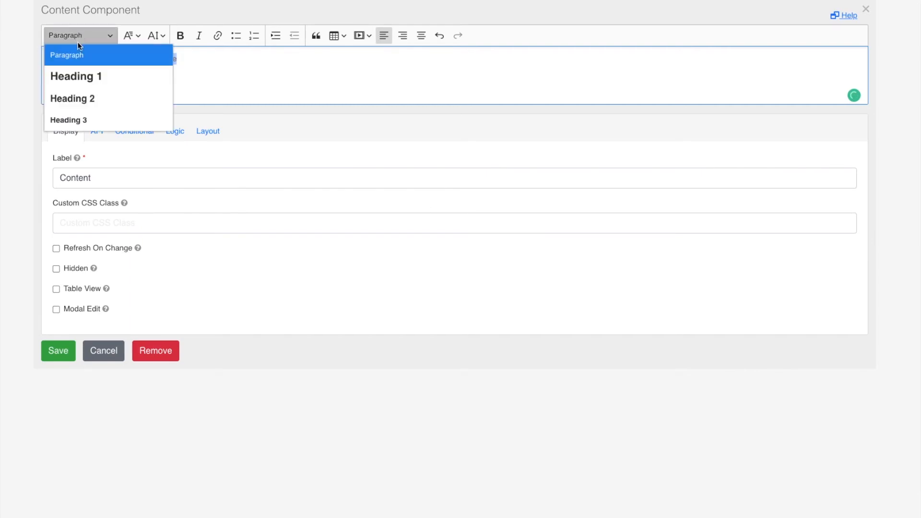
pyautogui.click(88, 103)
pyautogui.click(60, 349)
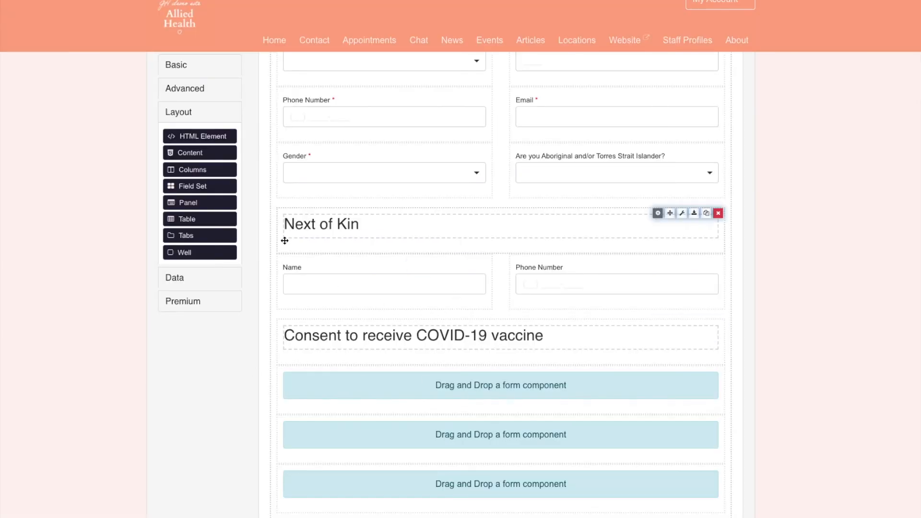
# Add a checkbox below the heading labelled "I confirm I have received and understood information provided to me on COVID-19 vaccination" and save it.
pyautogui.click(181, 67)
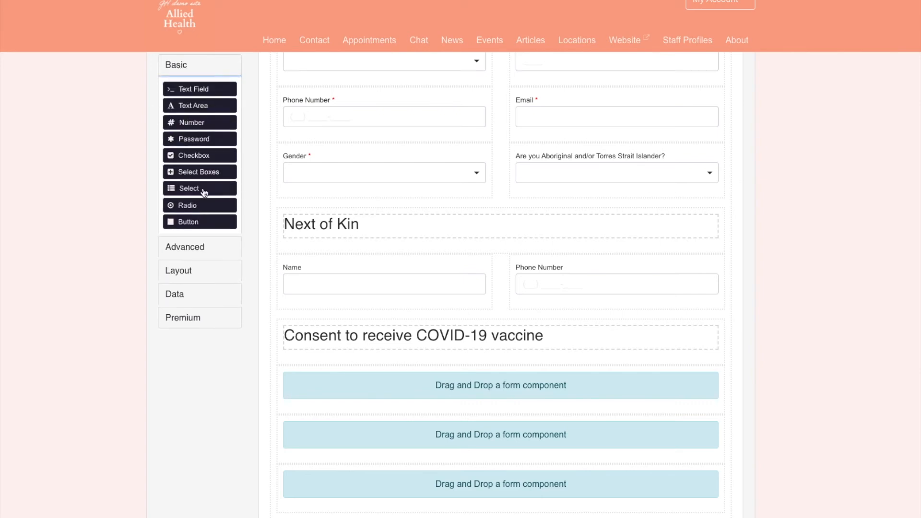
pyautogui.moveTo(193, 155); pyautogui.dragTo(431, 398)
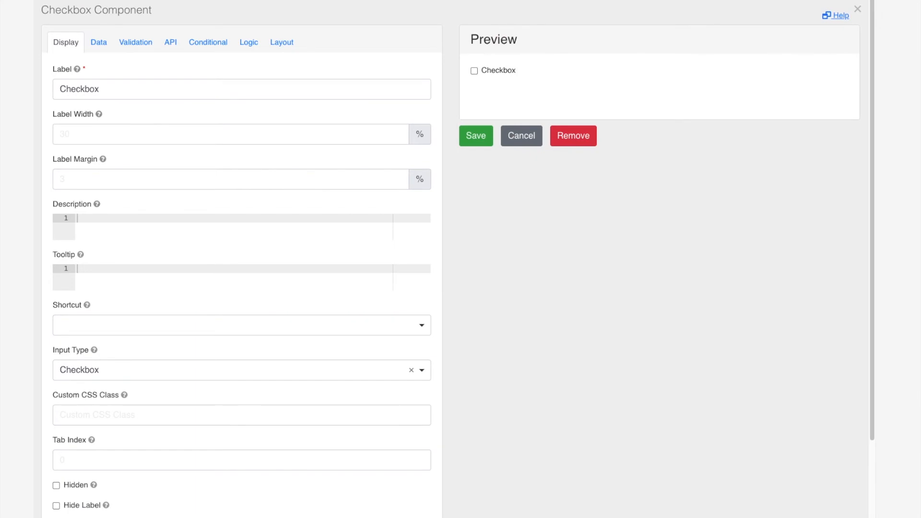
pyautogui.doubleClick(101, 95)
pyautogui.write('I confirm I have received and understood information provided to me on COVID-19 vaccination')
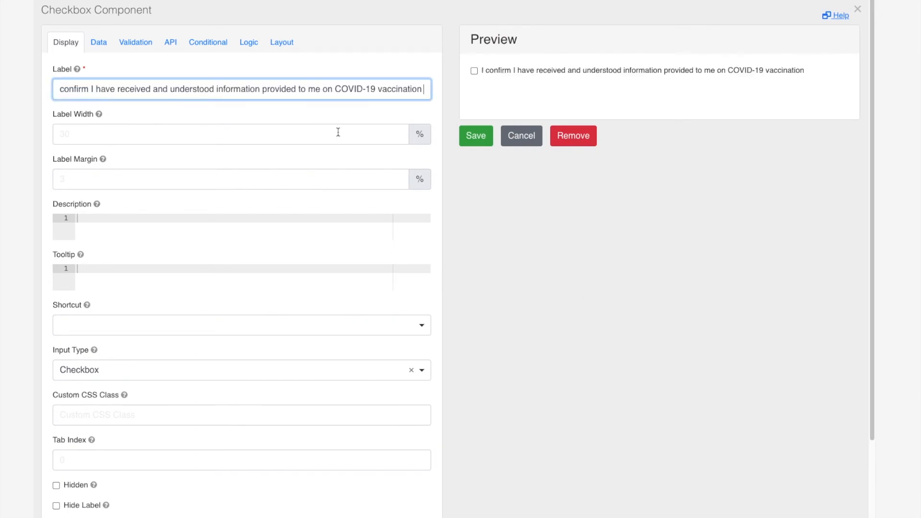
pyautogui.click(490, 144)
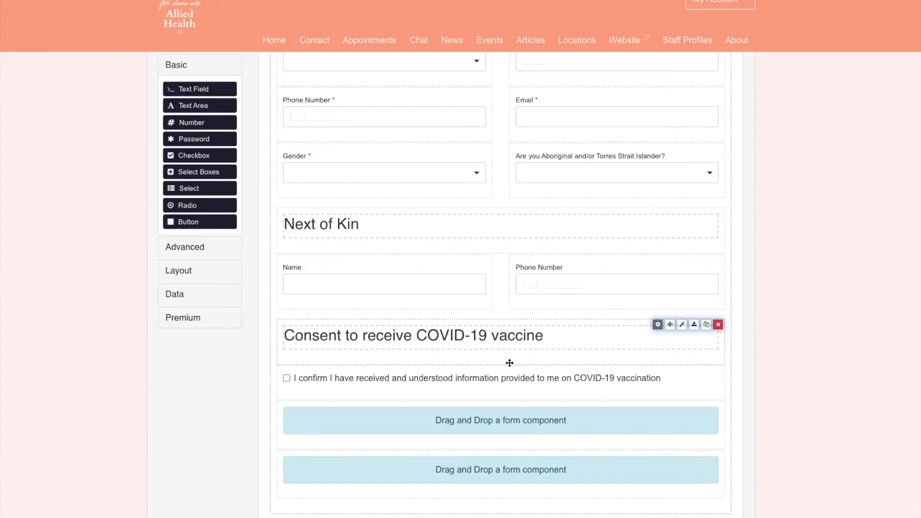
# Add a checkbox confirming none of the conditions above apply or special circumstances were discussed with the regular health care provider and/or vaccination service provider.
pyautogui.moveTo(194, 155); pyautogui.dragTo(424, 424)
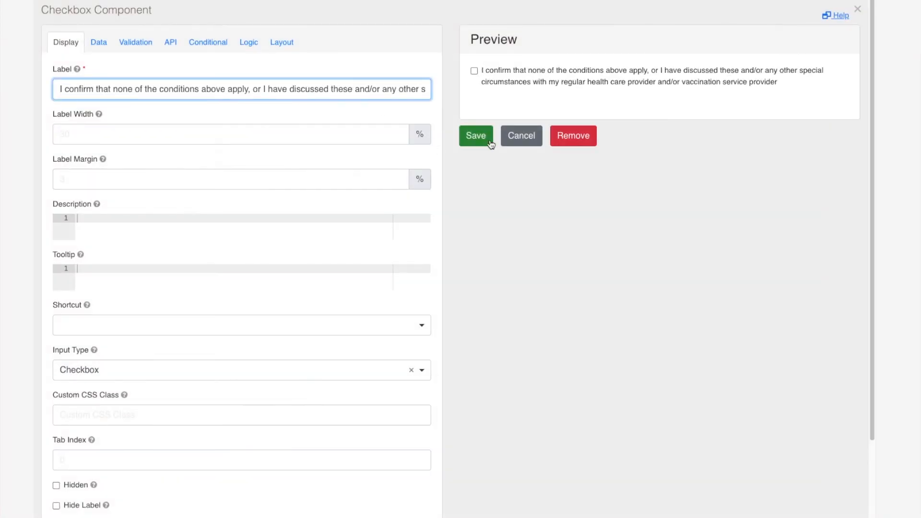
pyautogui.click(493, 144)
# Add a checkbox labelled "I agree to receive a course of COVID-19 vaccine (two doses of the same vaccine)" and save it.
pyautogui.moveTo(190, 151); pyautogui.dragTo(500, 442)
pyautogui.doubleClick(79, 88)
pyautogui.write('I agree to receive a course of COVID-19 vaccine (two doses of the same vaccine)')
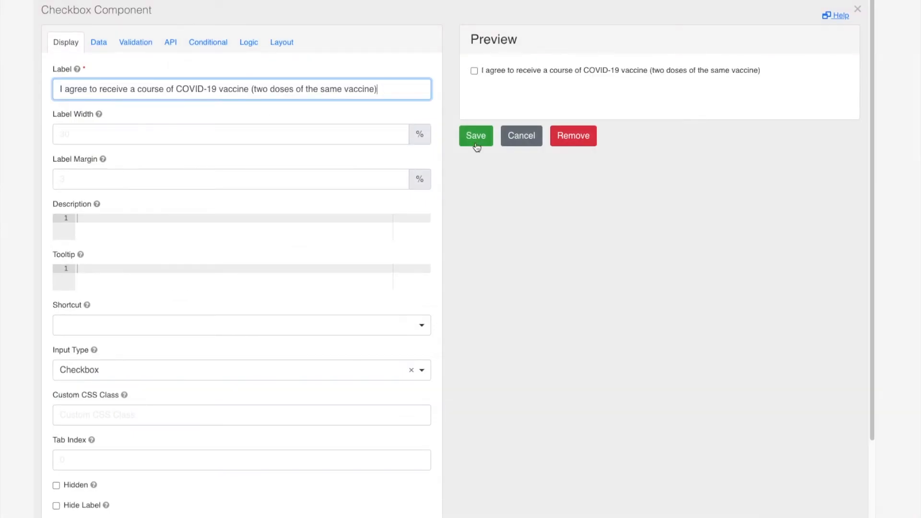
pyautogui.click(477, 145)
# Add four more columns to the Consent component with widths 6, 6, 8 and 4, and save it.
pyautogui.scroll(-3, 510, 306)
pyautogui.click(657, 173)
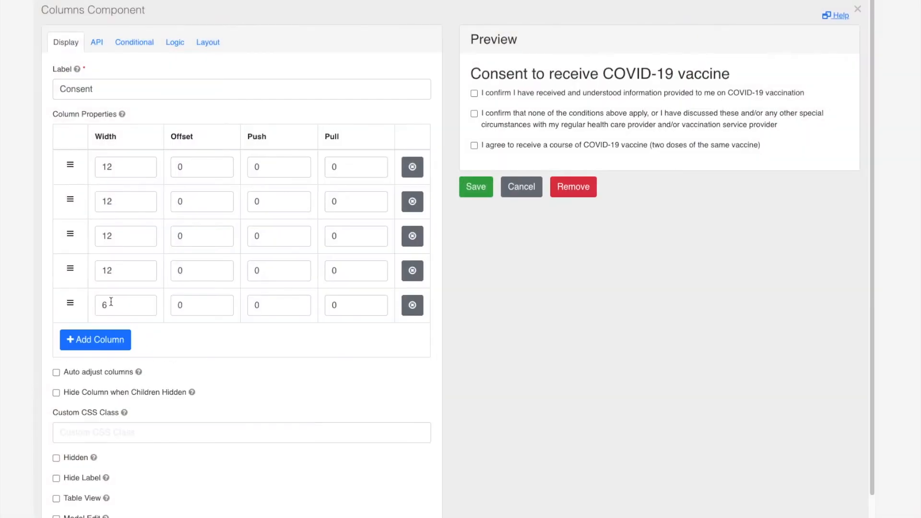
pyautogui.click(108, 344)
pyautogui.click(119, 372)
pyautogui.doubleClick(127, 371)
pyautogui.write('8')
pyautogui.click(114, 408)
pyautogui.doubleClick(125, 408)
pyautogui.write('4')
pyautogui.click(469, 193)
# Add a text field labelled "Patient's first name" to the first width-6 Consent column and save it.
pyautogui.scroll(-1, 479, 241)
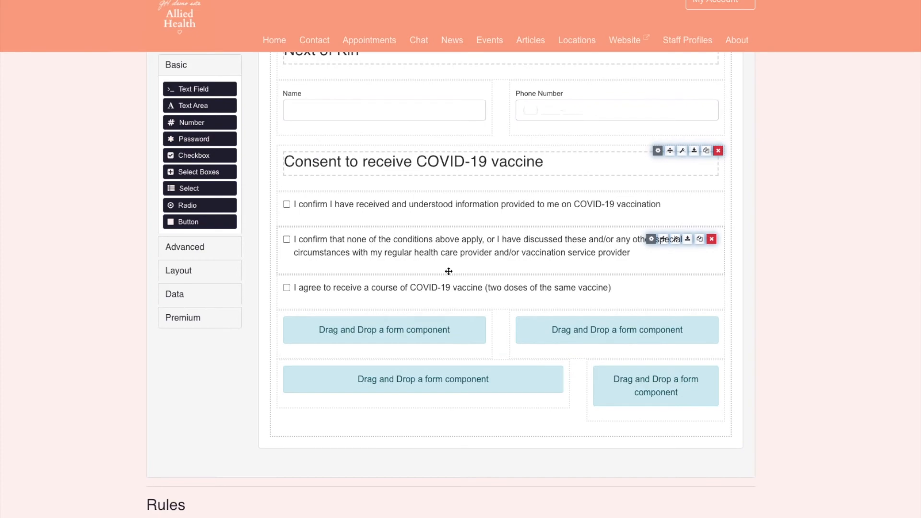
pyautogui.moveTo(188, 89); pyautogui.dragTo(411, 329)
pyautogui.tripleClick(161, 89)
pyautogui.write('Patient')
pyautogui.write("'s an")
pyautogui.write(' name')
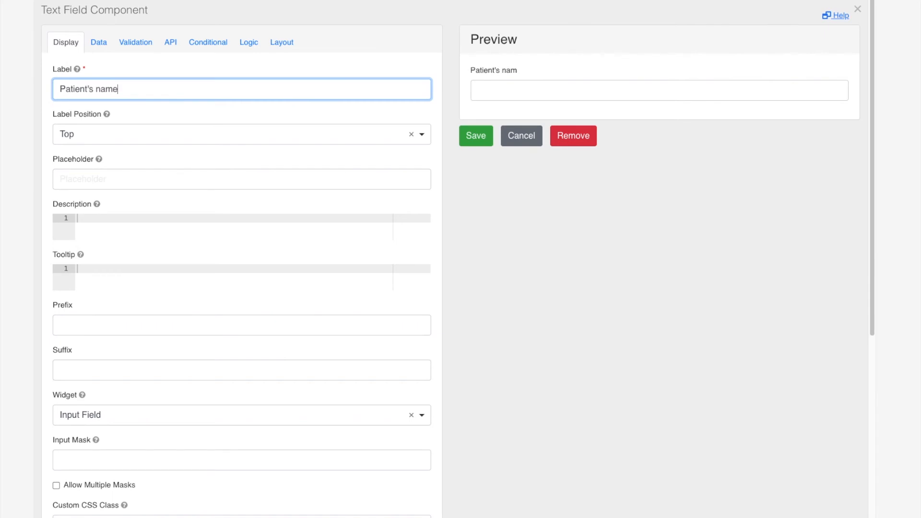
pyautogui.click(96, 89)
pyautogui.write('first')
pyautogui.click(481, 139)
# Add a text field labelled "Patient's last name" beside the first name field, check its API property name, and save it.
pyautogui.moveTo(206, 89); pyautogui.dragTo(639, 349)
pyautogui.tripleClick(179, 88)
pyautogui.write("Patient's first name")
pyautogui.doubleClick(101, 88)
pyautogui.write('last')
pyautogui.click(185, 44)
pyautogui.click(171, 42)
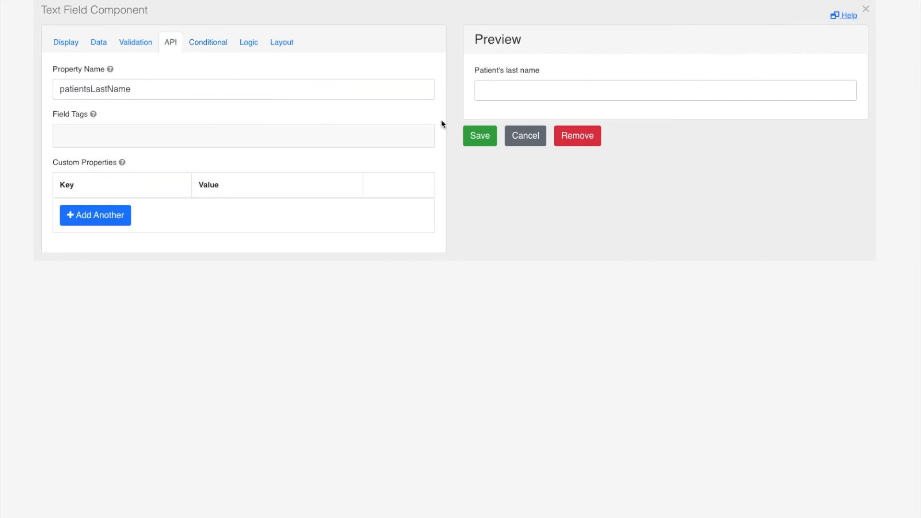
pyautogui.click(479, 137)
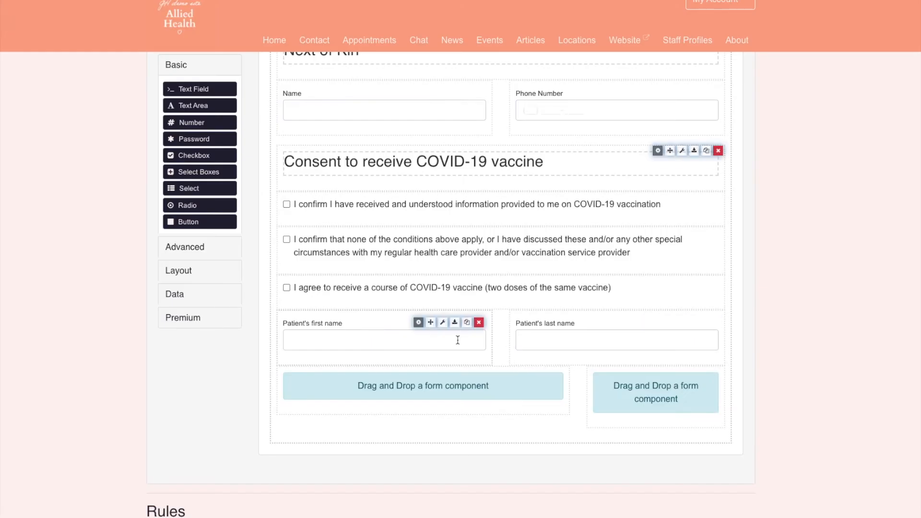
# Add a Signature component to the wide column below the name fields and label it "Patient's signature".
pyautogui.click(194, 254)
pyautogui.moveTo(190, 264)
pyautogui.mouseDown()
pyautogui.moveTo(306, 327)
pyautogui.moveTo(196, 269)
pyautogui.moveTo(242, 309)
pyautogui.moveTo(373, 381)
pyautogui.mouseUp()
pyautogui.doubleClick(75, 87)
pyautogui.write('Patient')
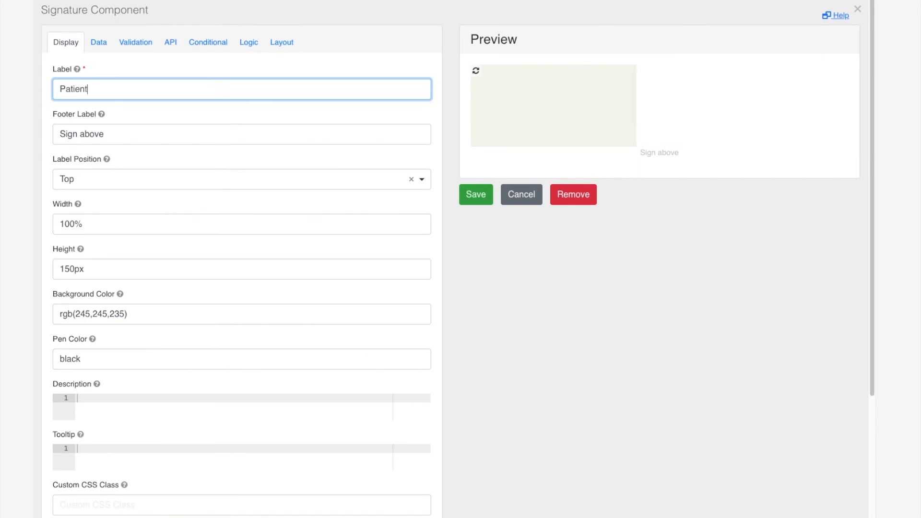
pyautogui.write("'s signature")
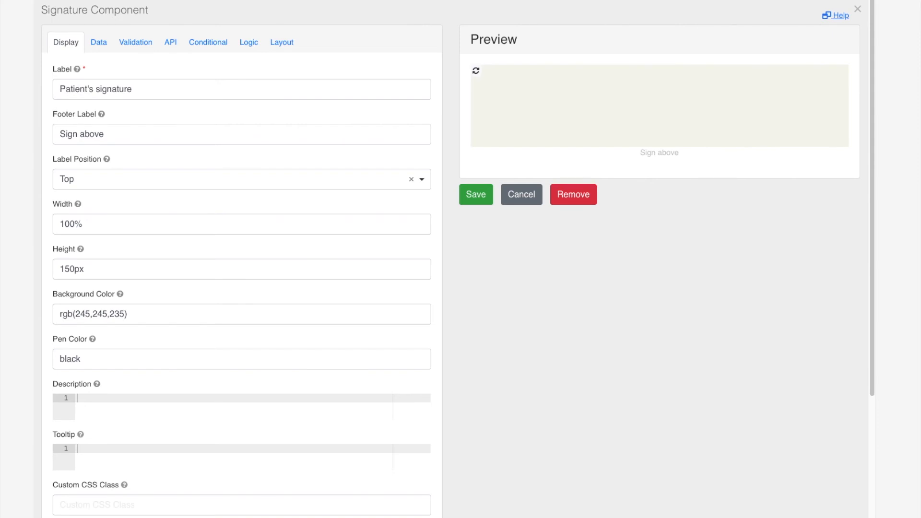
# Set the signature's background color to rgb(220,220,220).
pyautogui.click(85, 312)
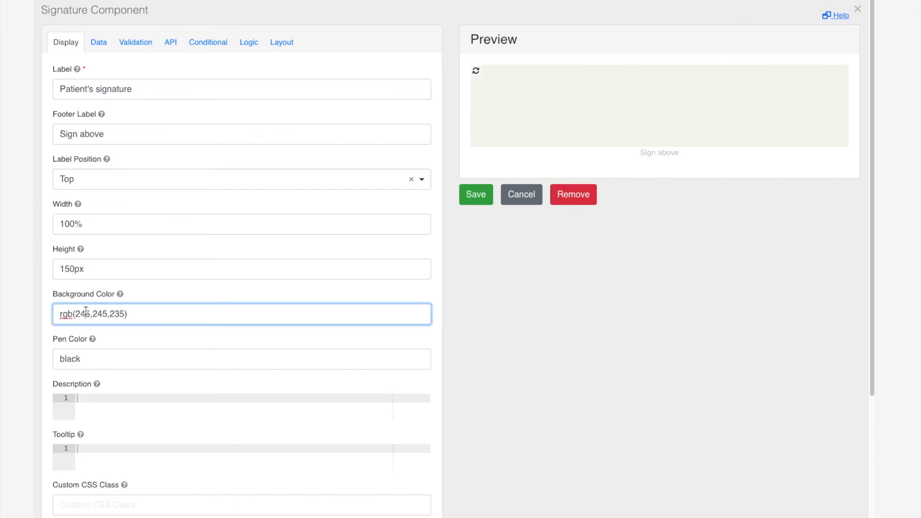
pyautogui.press('Right')
pyautogui.press('BackSpace')
pyautogui.press('BackSpace')
pyautogui.write('20')
pyautogui.press('Right')
pyautogui.press('Right')
pyautogui.press('Right')
pyautogui.press('Right')
pyautogui.press('BackSpace')
pyautogui.press('BackSpace')
pyautogui.write('20')
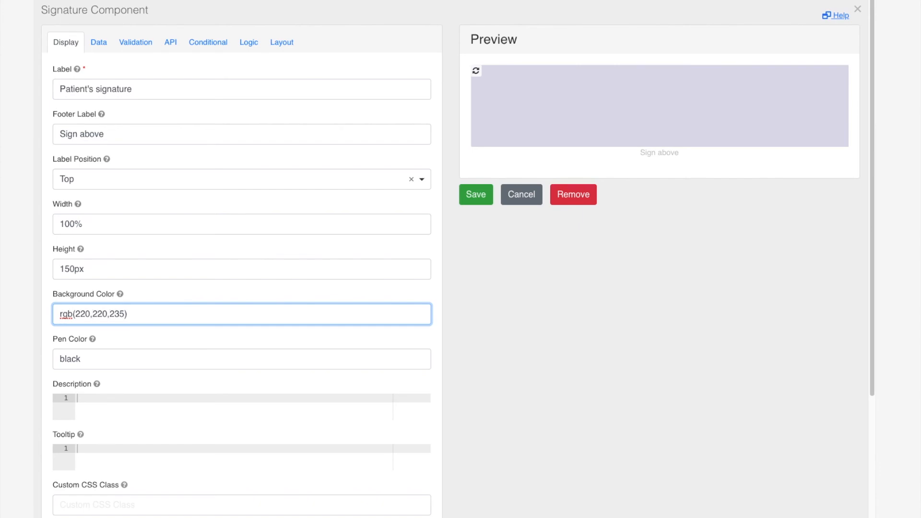
pyautogui.press('Right')
pyautogui.press('Right')
pyautogui.press('Right')
pyautogui.press('Right')
pyautogui.press('BackSpace')
pyautogui.press('BackSpace')
pyautogui.write('20')
# Set the signature's pen color to blue and its width to 98%, and save the component.
pyautogui.doubleClick(89, 353)
pyautogui.write('blue')
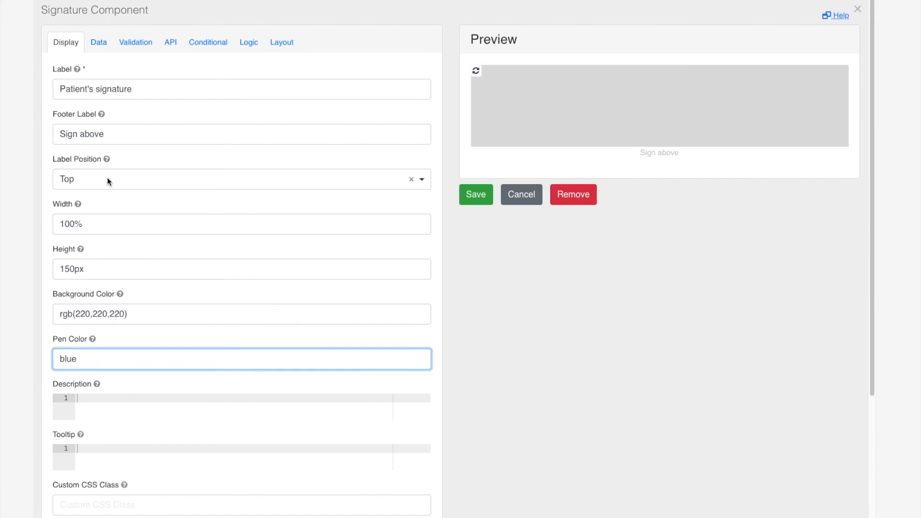
pyautogui.tripleClick(84, 225)
pyautogui.write('98%')
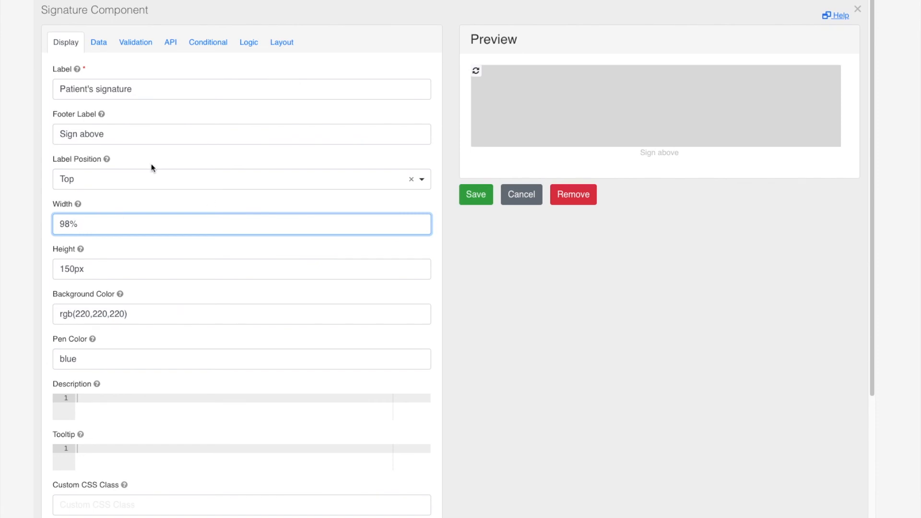
pyautogui.click(99, 45)
pyautogui.click(130, 44)
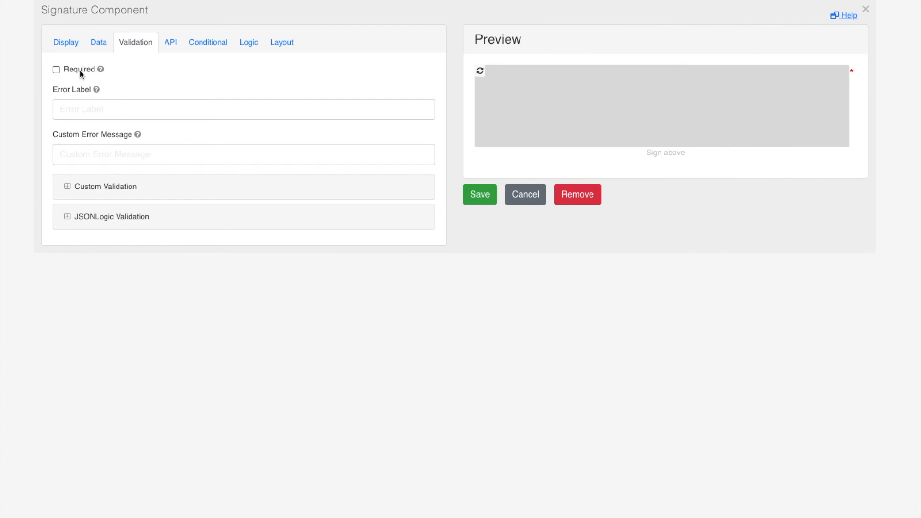
pyautogui.click(478, 193)
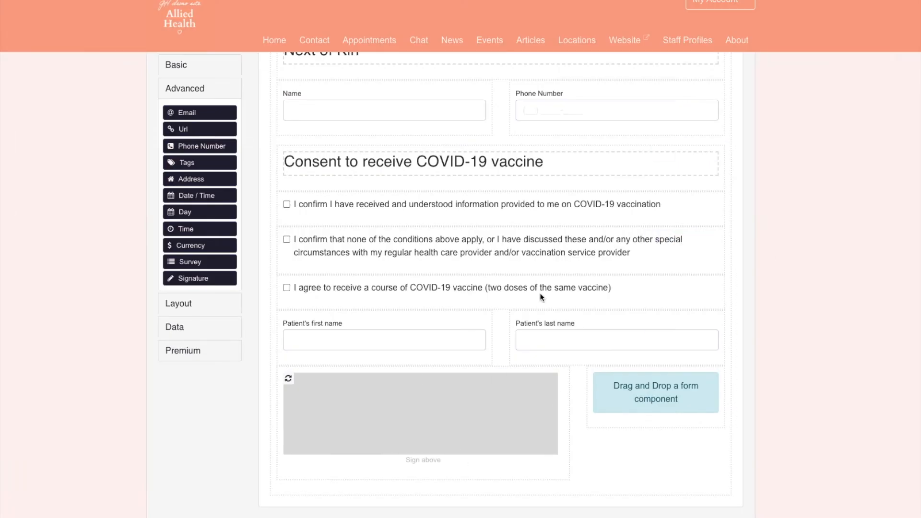
# Add a Date / Time component to the empty column beside the signature.
pyautogui.click(175, 66)
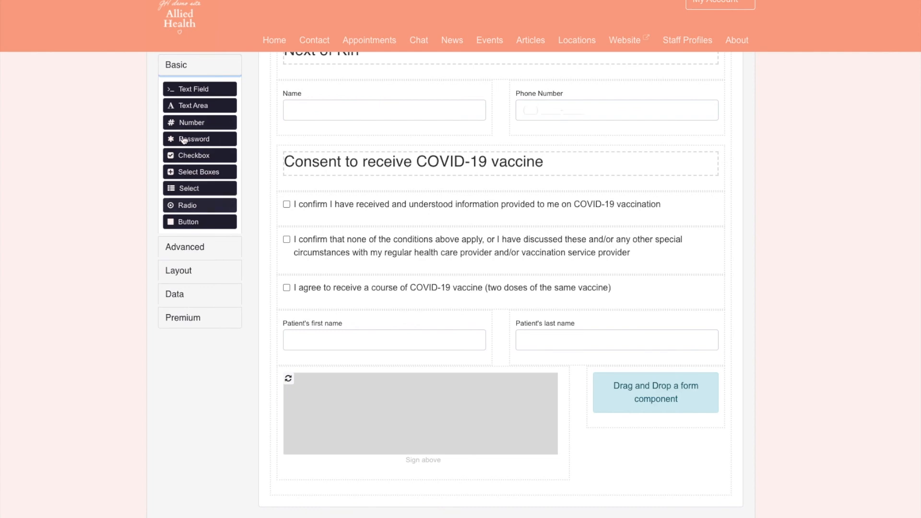
pyautogui.click(195, 247)
pyautogui.moveTo(192, 198); pyautogui.dragTo(689, 394)
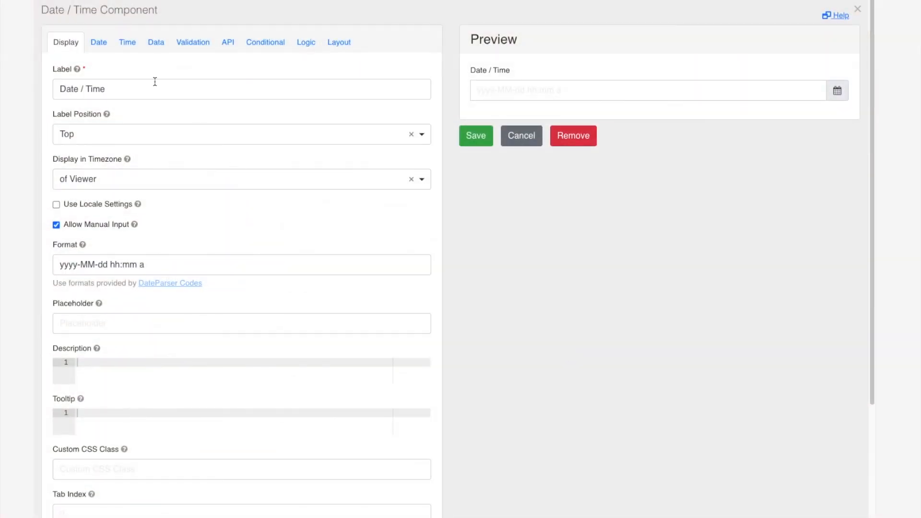
# Disallow manual input for the Date / Time component and set its format to dd-MM-yyyy hh:mm a.
pyautogui.click(75, 225)
pyautogui.click(58, 266)
pyautogui.write('dd-MM-')
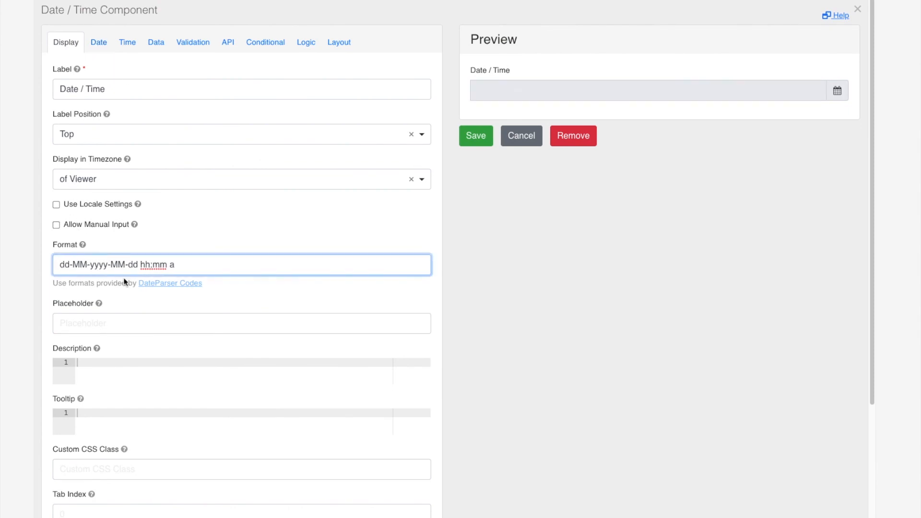
pyautogui.moveTo(140, 265); pyautogui.dragTo(108, 266)
pyautogui.press('BackSpace')
# Set the Date / Time component's default date to moment() and return to its display settings.
pyautogui.click(99, 45)
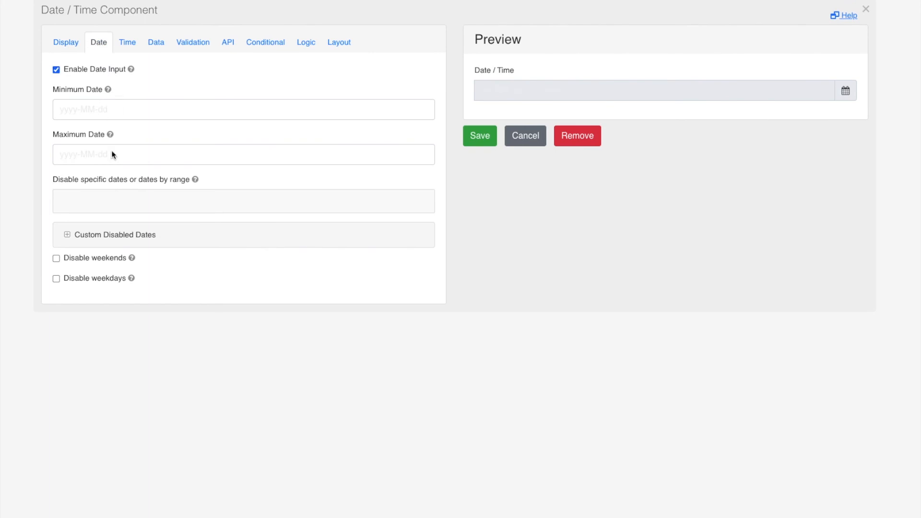
pyautogui.click(125, 46)
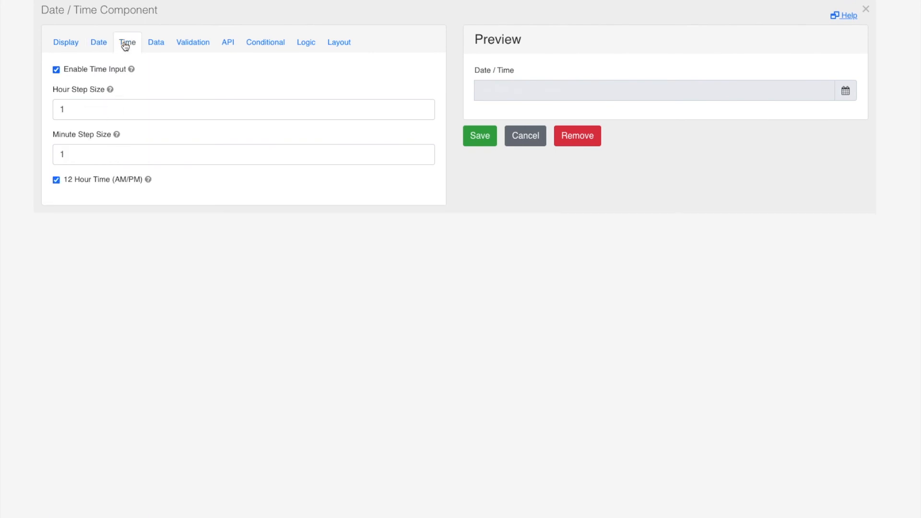
pyautogui.click(151, 43)
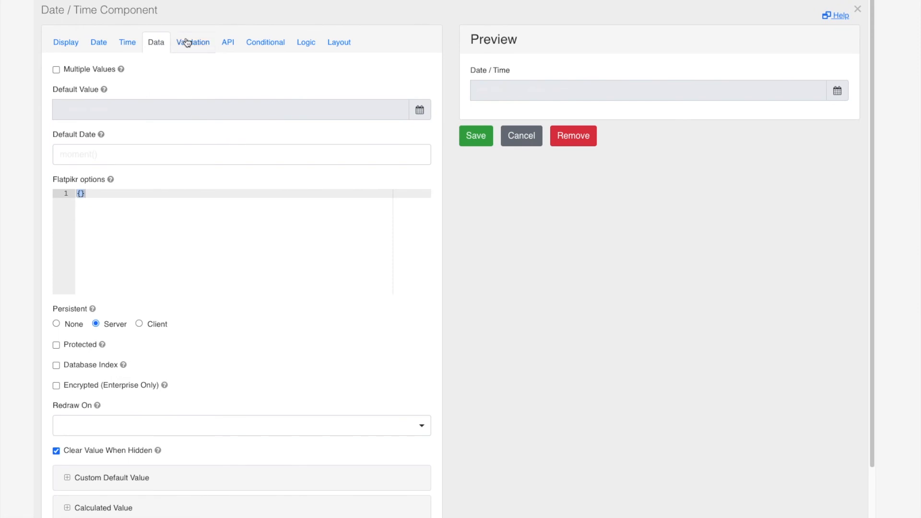
pyautogui.click(104, 151)
pyautogui.write('mom')
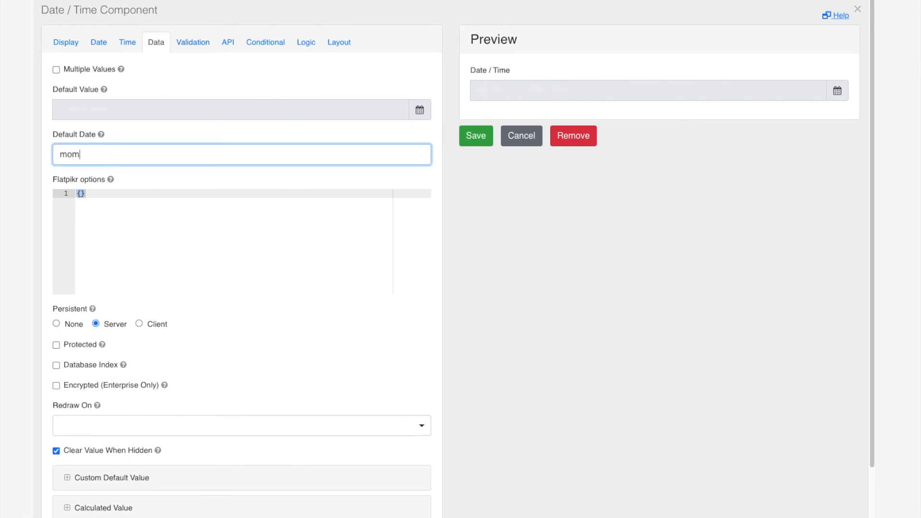
pyautogui.write('ent()')
pyautogui.click(97, 44)
pyautogui.click(56, 49)
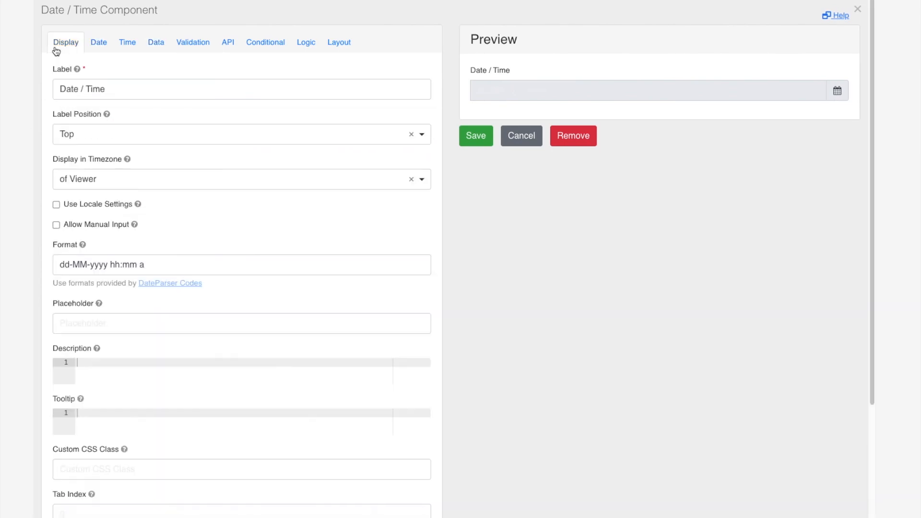
# Set the Date / Time component to display in the timezone of Submission and save it.
pyautogui.click(142, 180)
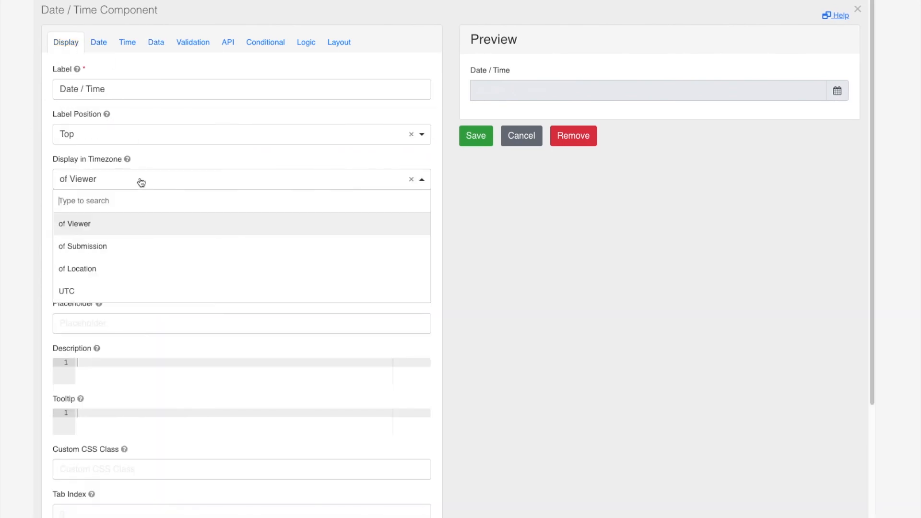
pyautogui.click(137, 249)
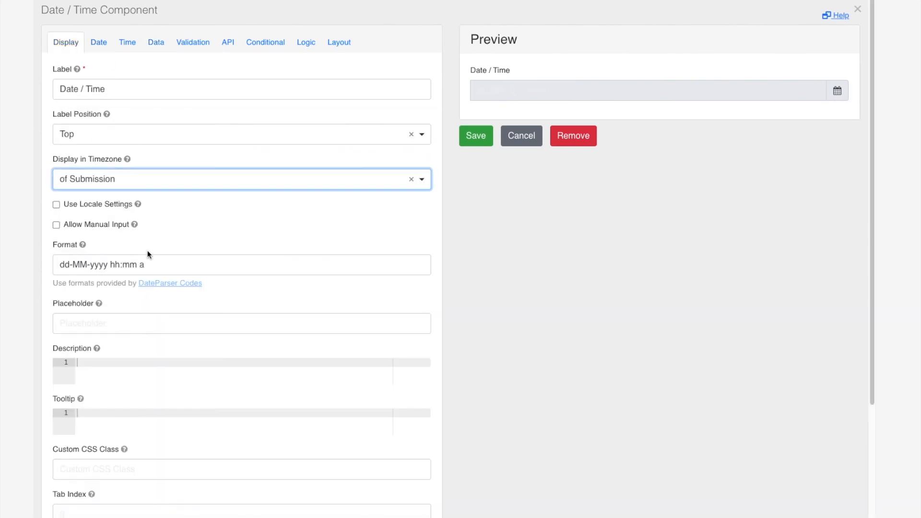
pyautogui.click(477, 137)
# Set the Date of birth field under Patient Information to display in the timezone of Submission and save it.
pyautogui.scroll(5, 564, 254)
pyautogui.scroll(2, 565, 228)
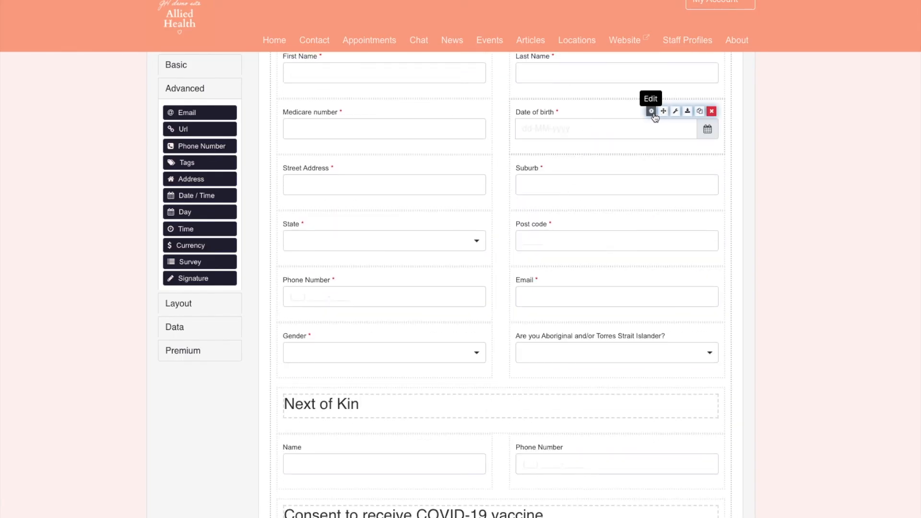
pyautogui.click(654, 116)
pyautogui.click(117, 179)
pyautogui.click(113, 243)
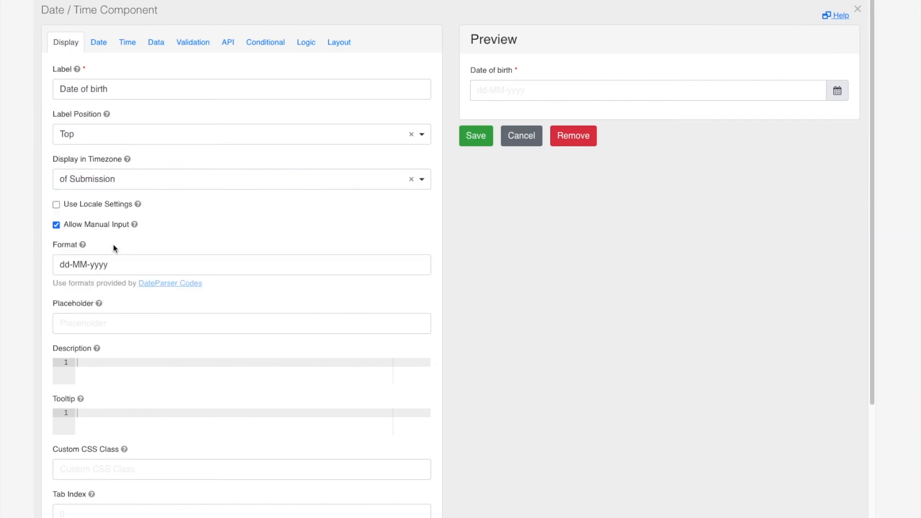
pyautogui.click(476, 136)
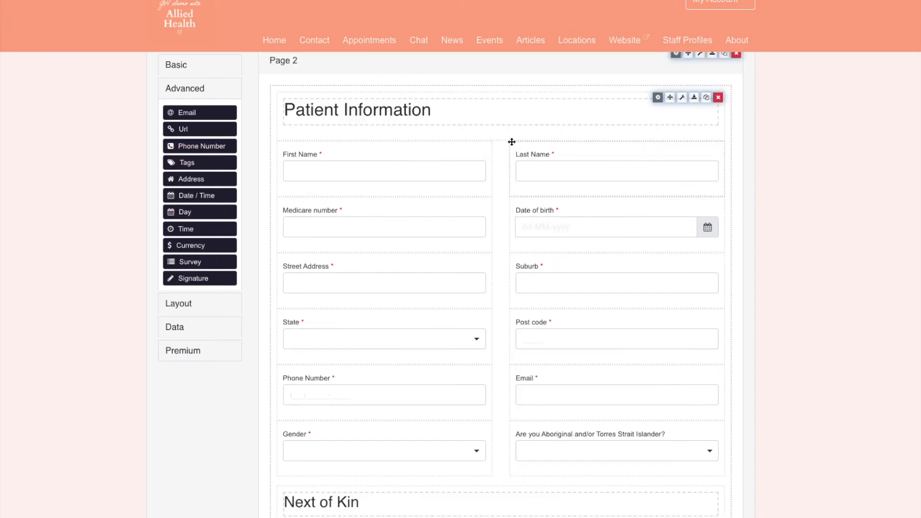
# Add three columns with widths 12, 6 and 6 to the end of the Consent columns component.
pyautogui.scroll(-4, 568, 288)
pyautogui.scroll(-8, 568, 289)
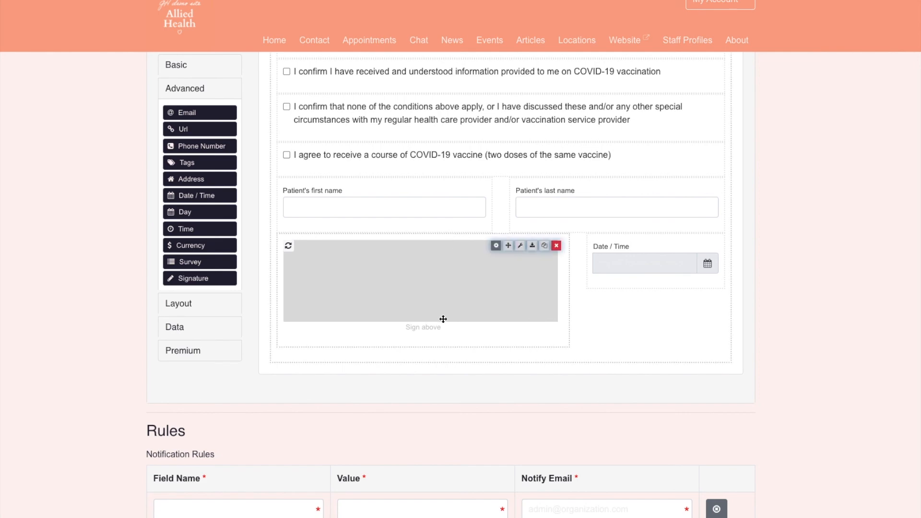
pyautogui.scroll(-1, 442, 315)
pyautogui.scroll(2, 446, 297)
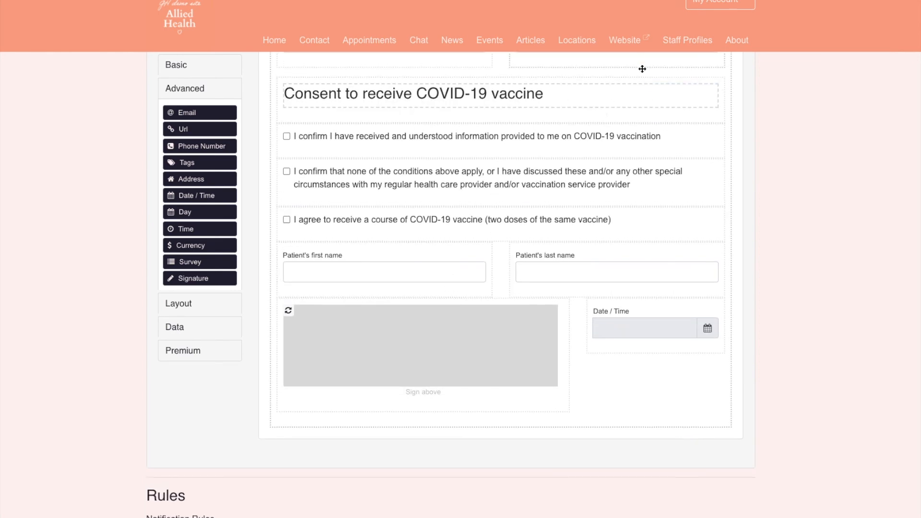
pyautogui.click(660, 83)
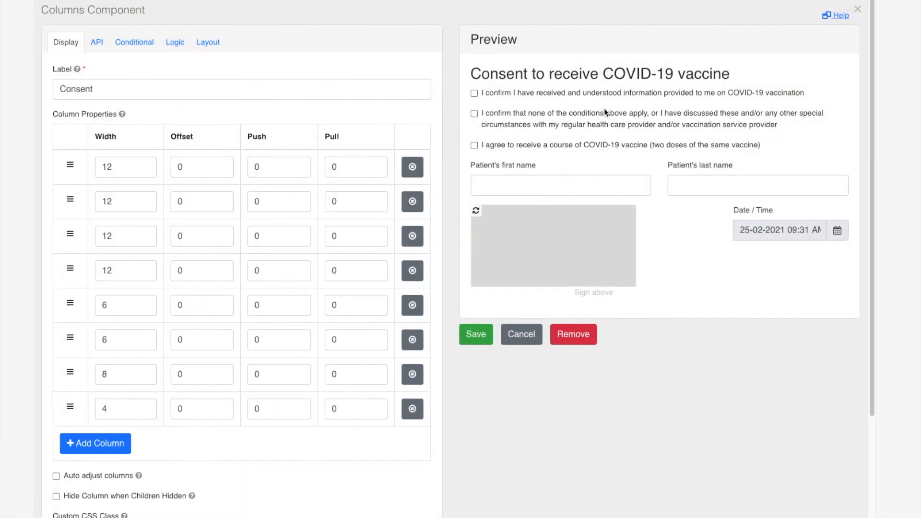
pyautogui.click(97, 444)
pyautogui.doubleClick(122, 439)
pyautogui.write('12')
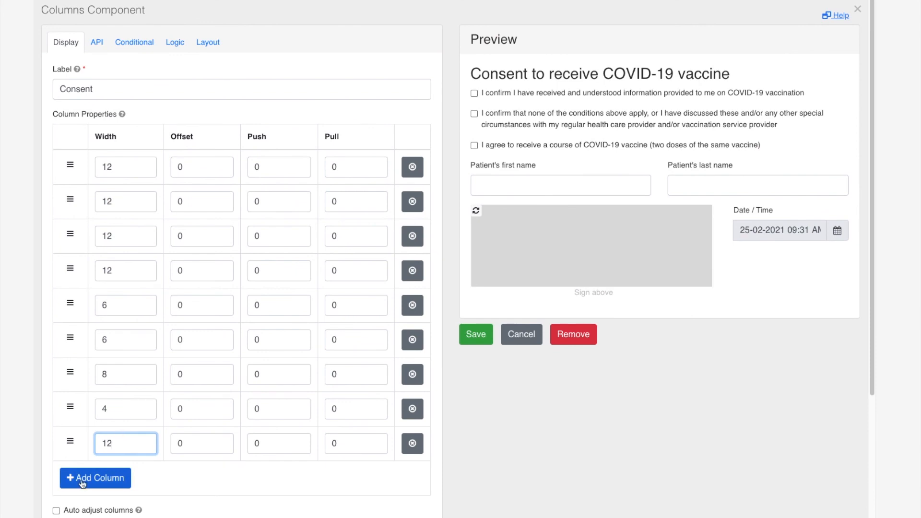
pyautogui.click(110, 480)
pyautogui.click(118, 511)
pyautogui.scroll(-3, 113, 383)
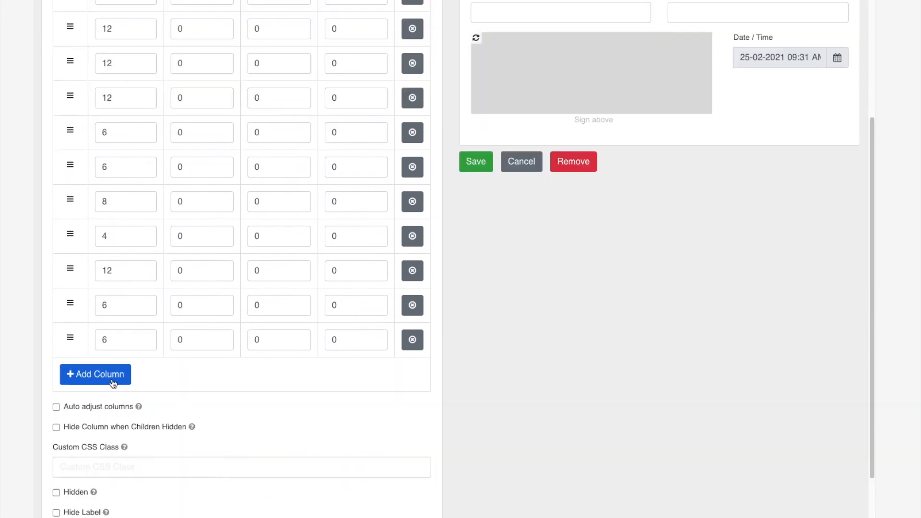
# Add two more Consent columns with widths 8 and 4, and save the component.
pyautogui.click(113, 382)
pyautogui.doubleClick(125, 344)
pyautogui.write('8')
pyautogui.click(112, 375)
pyautogui.doubleClick(119, 344)
pyautogui.write('4')
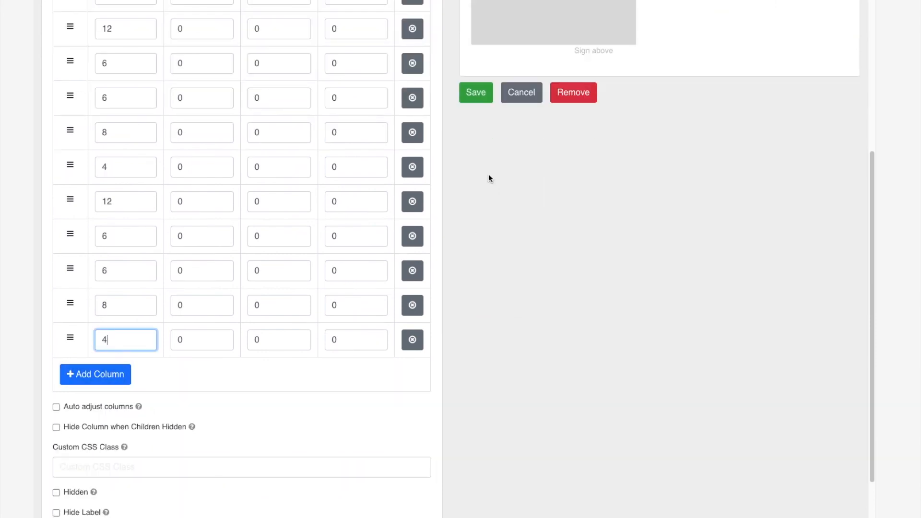
pyautogui.click(476, 92)
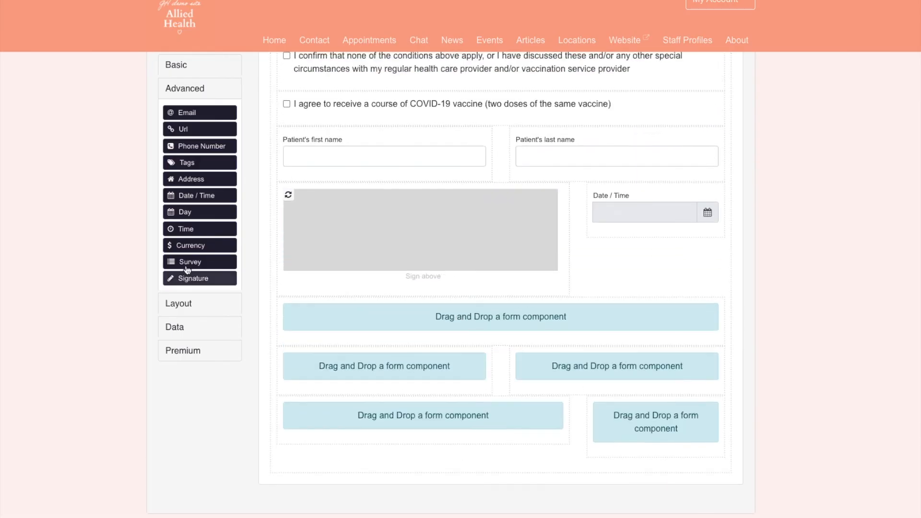
# Add a checkbox in the full-width column labelled "I am the patient’s legal guardian or legal substitute decision-maker, and agree to COVID-19 vaccination of the patient named above".
pyautogui.click(194, 67)
pyautogui.moveTo(194, 154); pyautogui.dragTo(437, 319)
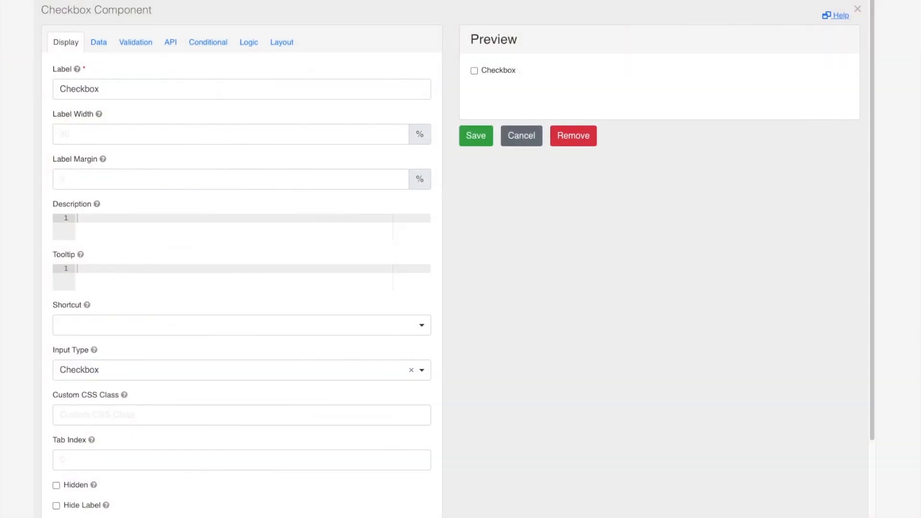
pyautogui.tripleClick(194, 91)
pyautogui.write('I am the patient’s legal guardian or legal substitute decision-maker, and agree to COVID-19 vaccination of the patient named above')
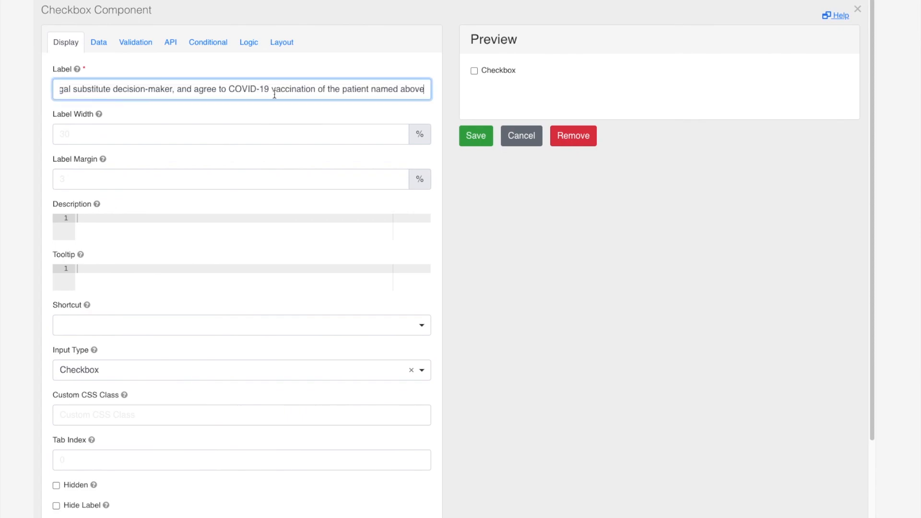
pyautogui.click(476, 136)
# Add a text field labelled "Legal guardian/substitute decision-maker’s first name" to the first half-width column below the guardian checkbox.
pyautogui.moveTo(193, 89); pyautogui.dragTo(454, 400)
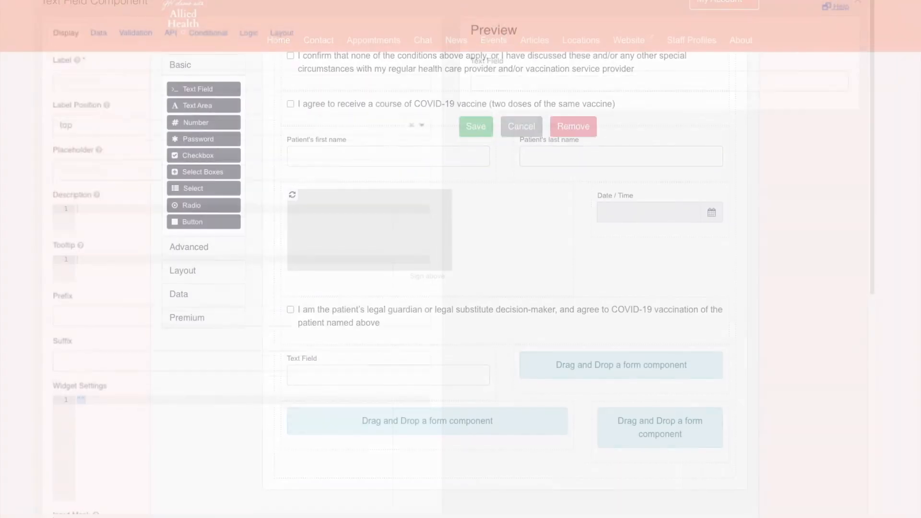
pyautogui.tripleClick(183, 92)
pyautogui.write('Legal guardian/substitute decision-maker’s name:')
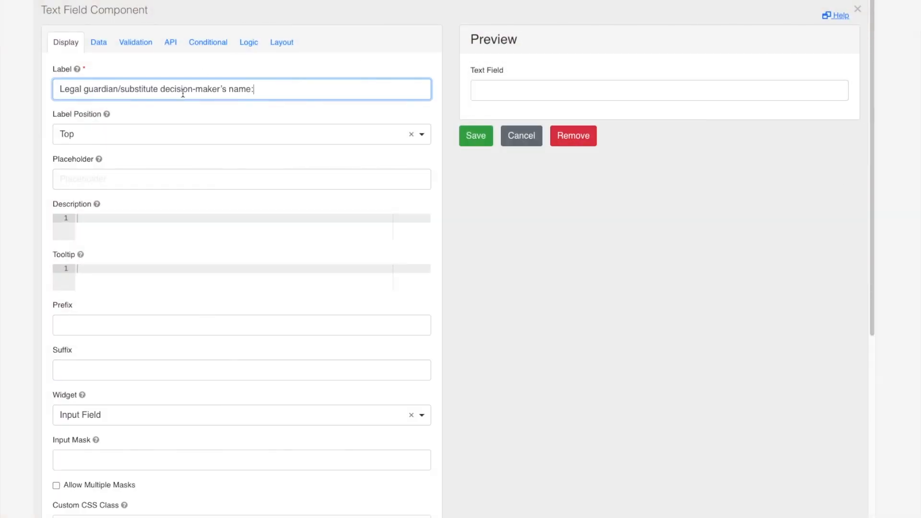
pyautogui.click(232, 90)
pyautogui.write('first')
pyautogui.click(476, 135)
# Add a text field labelled "Legal guardian/substitute decision-maker’s last name" to the empty column beside the guardian's first name.
pyautogui.moveTo(182, 89); pyautogui.dragTo(632, 396)
pyautogui.tripleClick(197, 89)
pyautogui.write('Legal guardian/substitute decision-maker’s first name')
pyautogui.doubleClick(235, 89)
pyautogui.write('last')
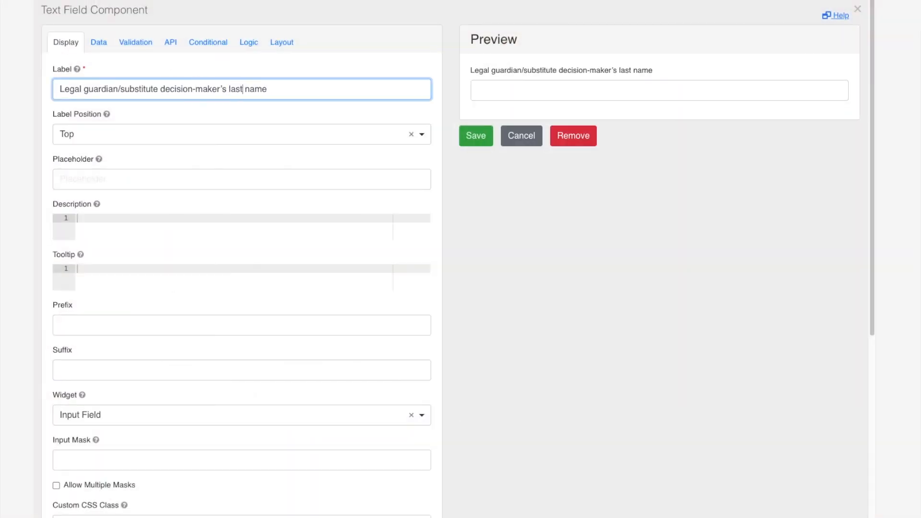
pyautogui.click(466, 142)
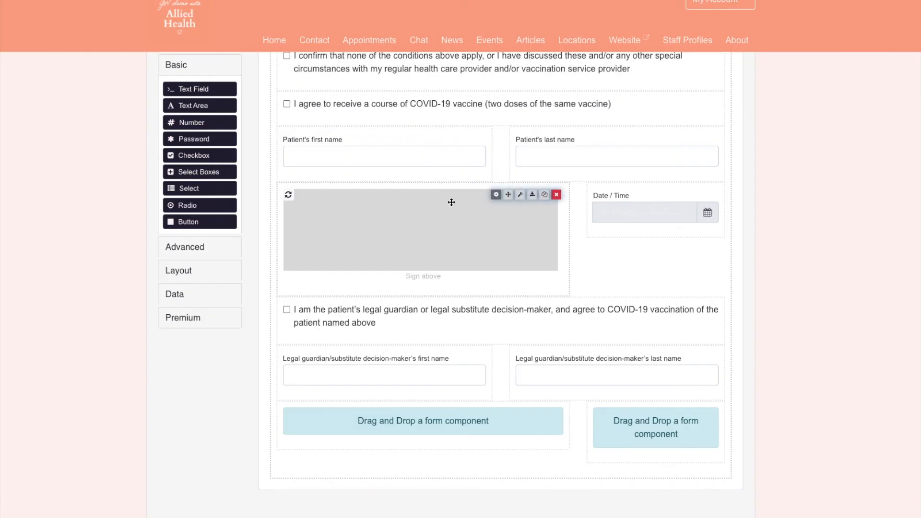
# Duplicate the patient's signature into the empty wide column and set its label and footer label to "Legal guardian/substitute decision maker’s signature".
pyautogui.click(545, 194)
pyautogui.moveTo(520, 319)
pyautogui.mouseDown()
pyautogui.moveTo(508, 381)
pyautogui.moveTo(518, 381)
pyautogui.mouseUp()
pyautogui.click(508, 333)
pyautogui.doubleClick(83, 89)
pyautogui.write('Legal gu signature')
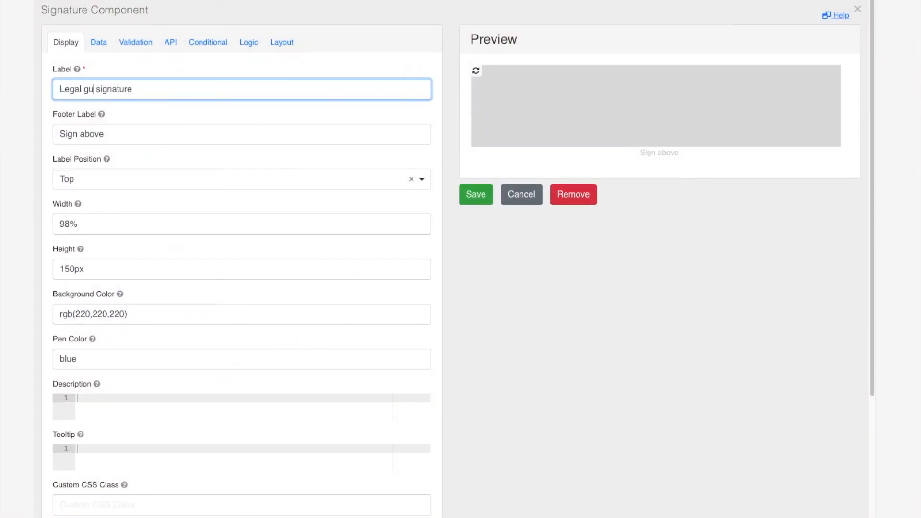
pyautogui.click(491, 91)
pyautogui.tripleClick(304, 88)
pyautogui.write('Legal guardian/substitute decision maker’s signature')
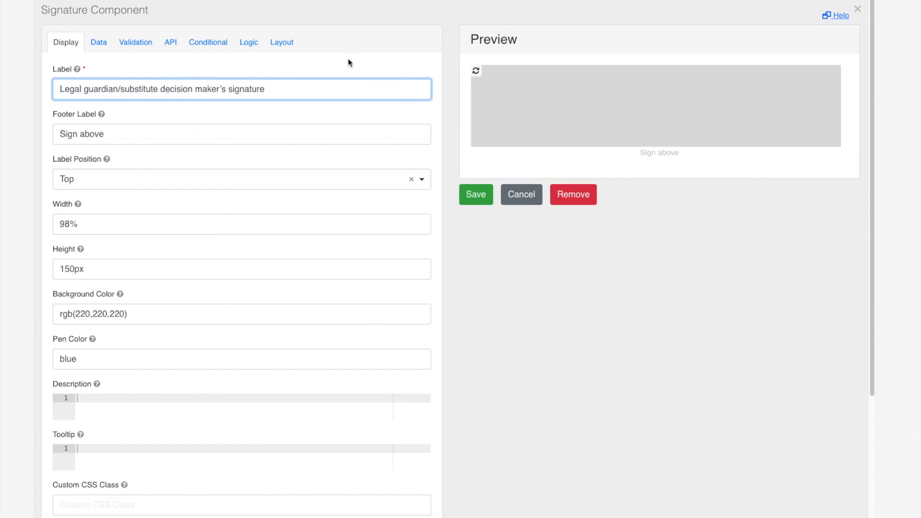
pyautogui.tripleClick(69, 132)
pyautogui.write('Legal guardian/substitute decision maker’s signature')
pyautogui.click(476, 195)
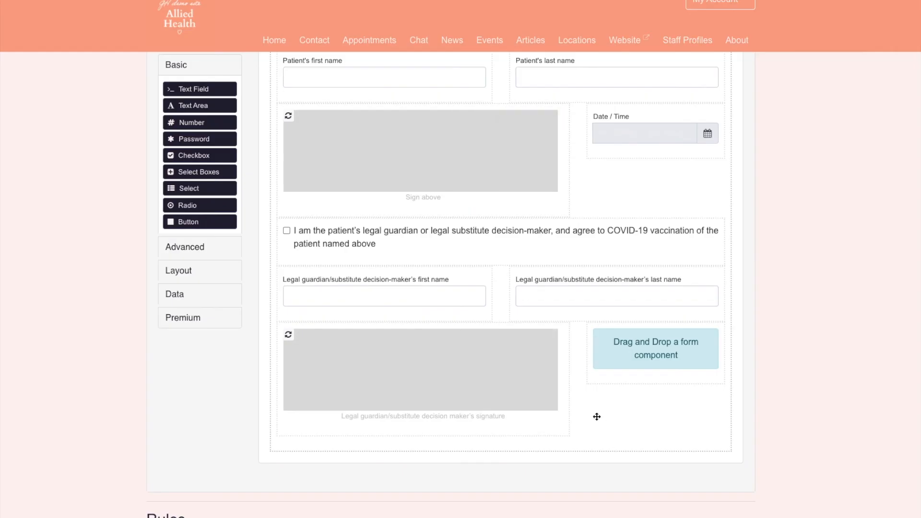
# Duplicate the Date / Time component and move the copy into the empty column beside the guardian's signature.
pyautogui.click(699, 115)
pyautogui.click(688, 116)
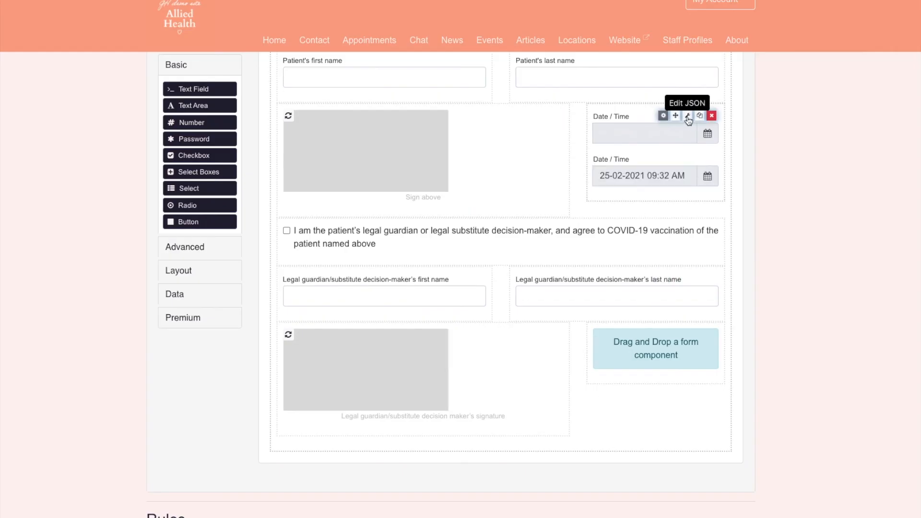
pyautogui.moveTo(675, 159)
pyautogui.mouseDown()
pyautogui.moveTo(678, 387)
pyautogui.moveTo(678, 374)
pyautogui.mouseUp()
# Create the form without filling in any notification rules.
pyautogui.scroll(-2, 719, 410)
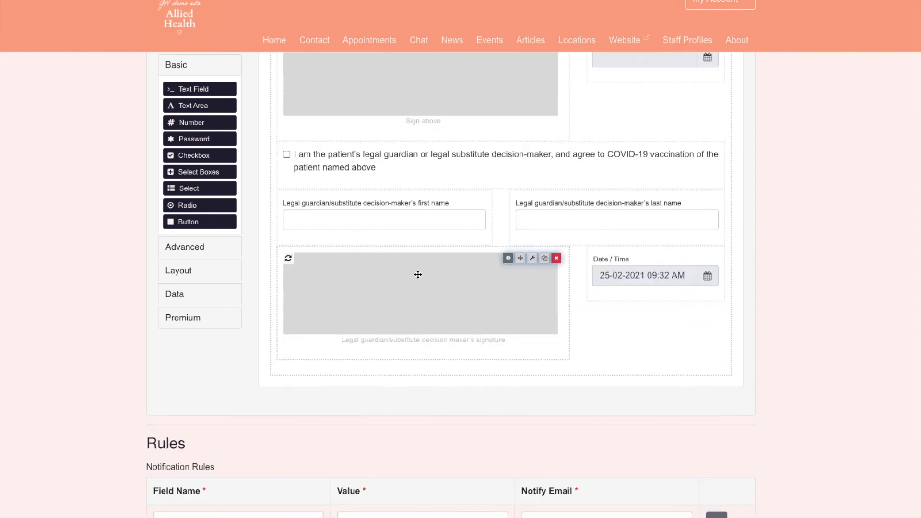
pyautogui.scroll(-4, 425, 278)
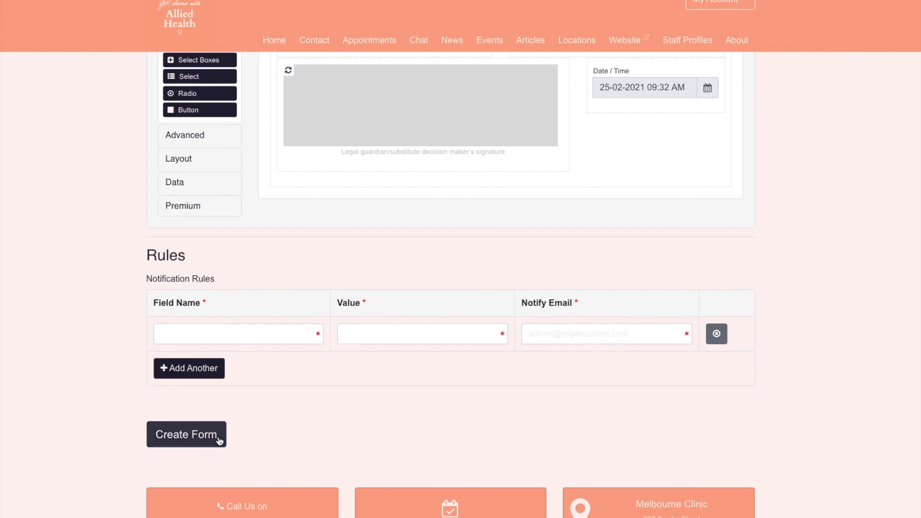
pyautogui.click(219, 441)
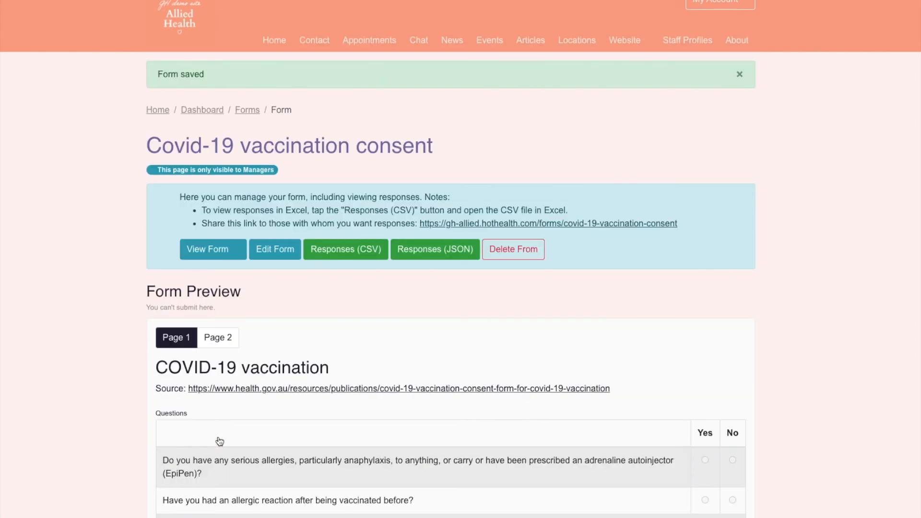